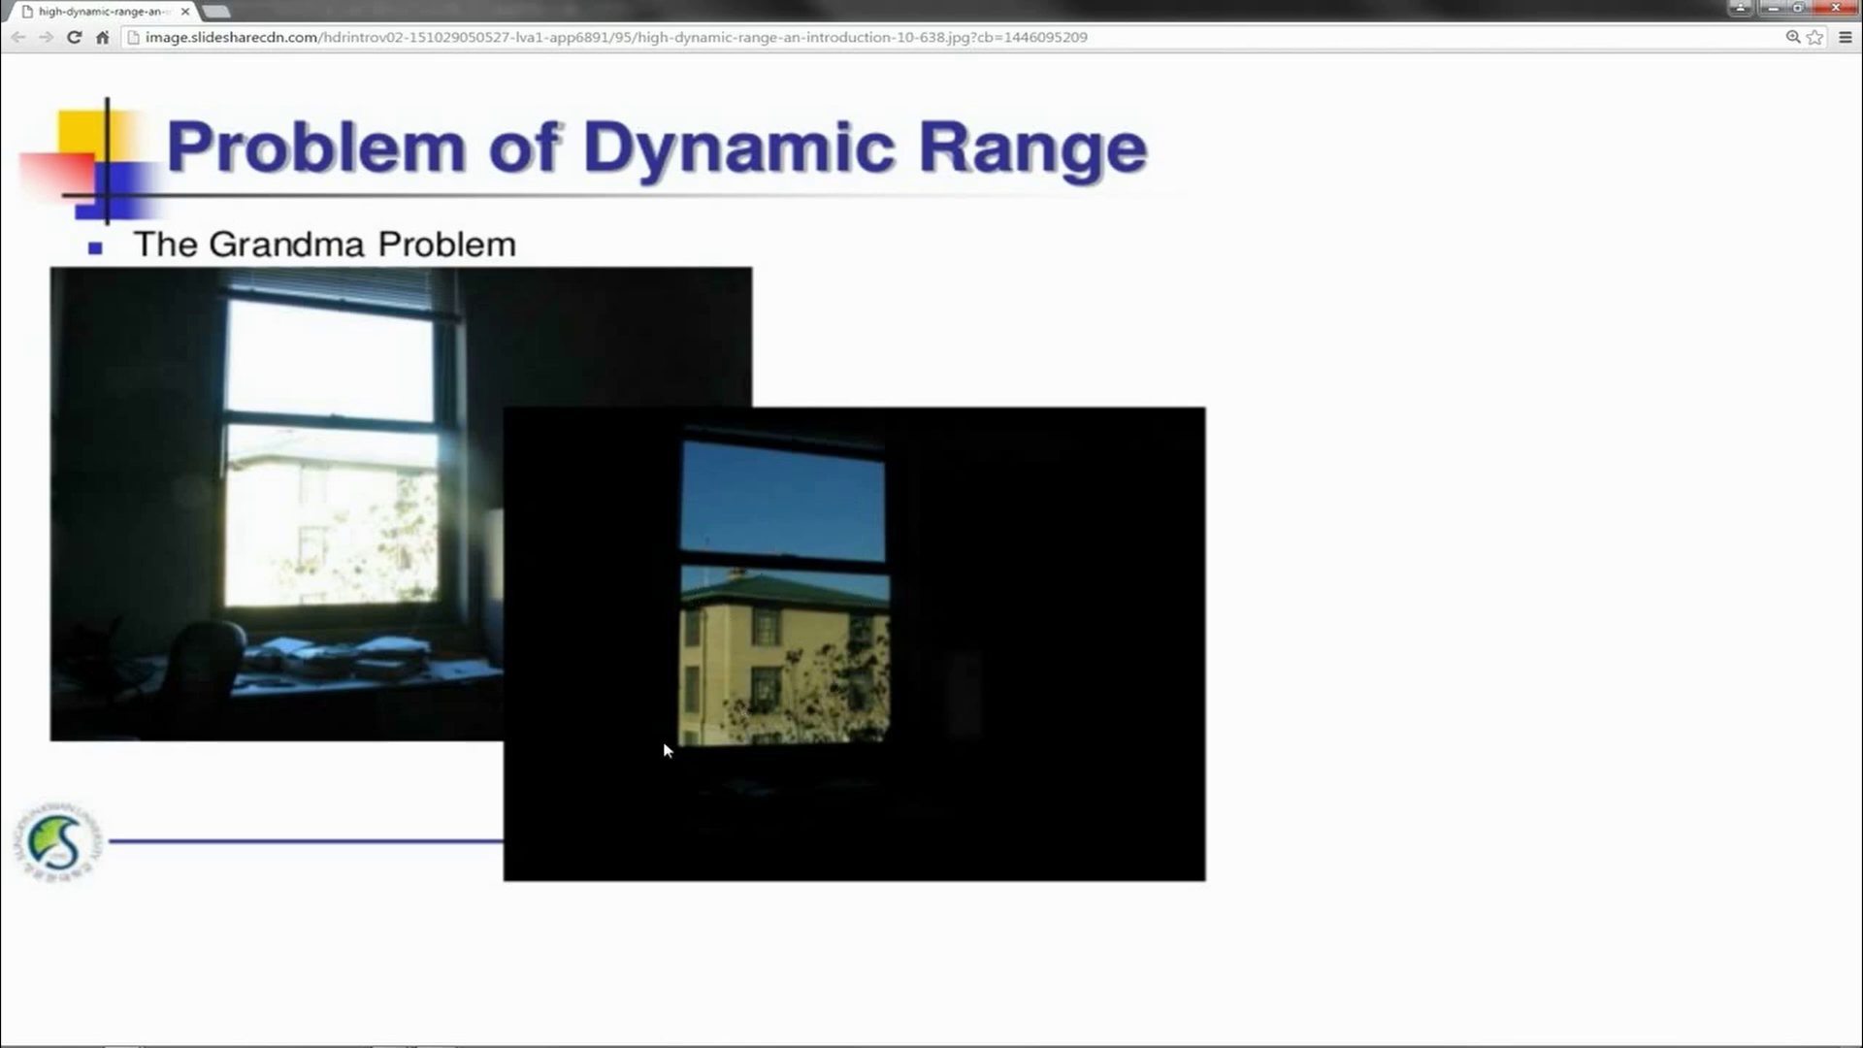
Go back to the dynamic range image results and preview the HDR Paris riverside sunset photo.
key(alt+Left)
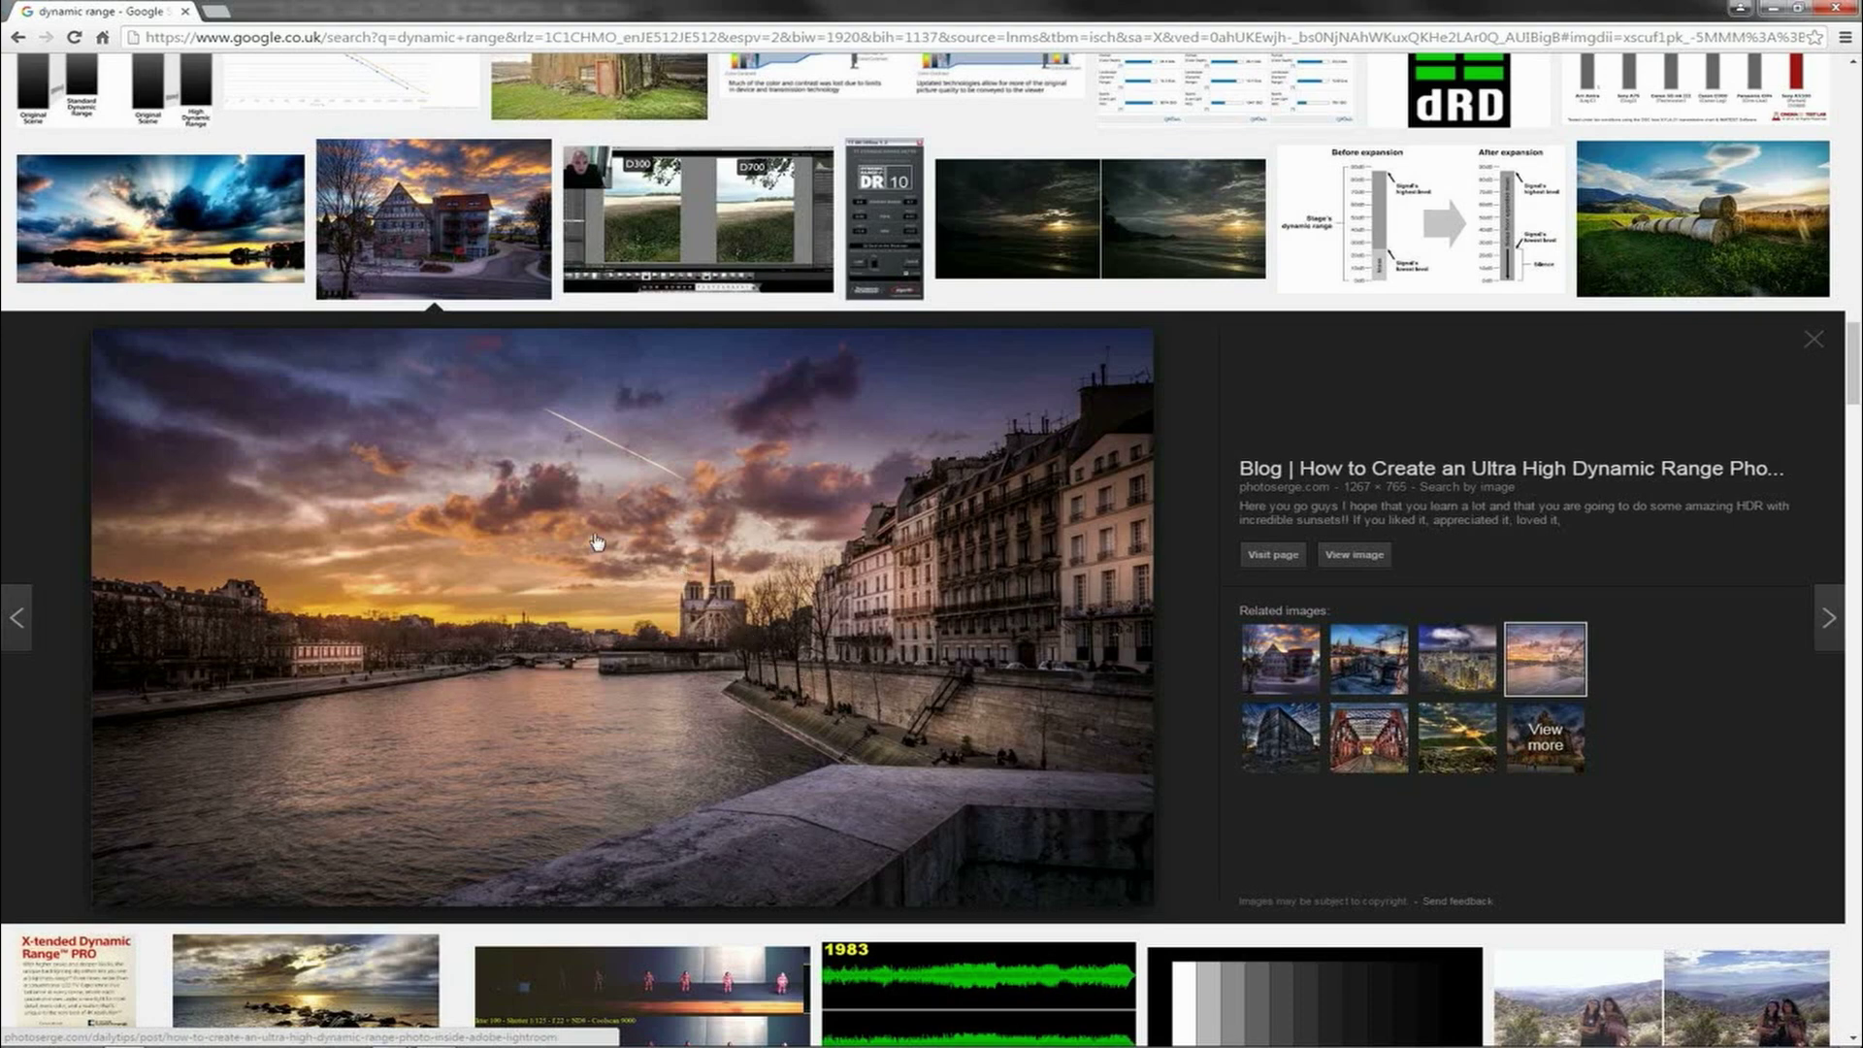
Scroll up through the Google image results.
scroll(777, 726, up, 1)
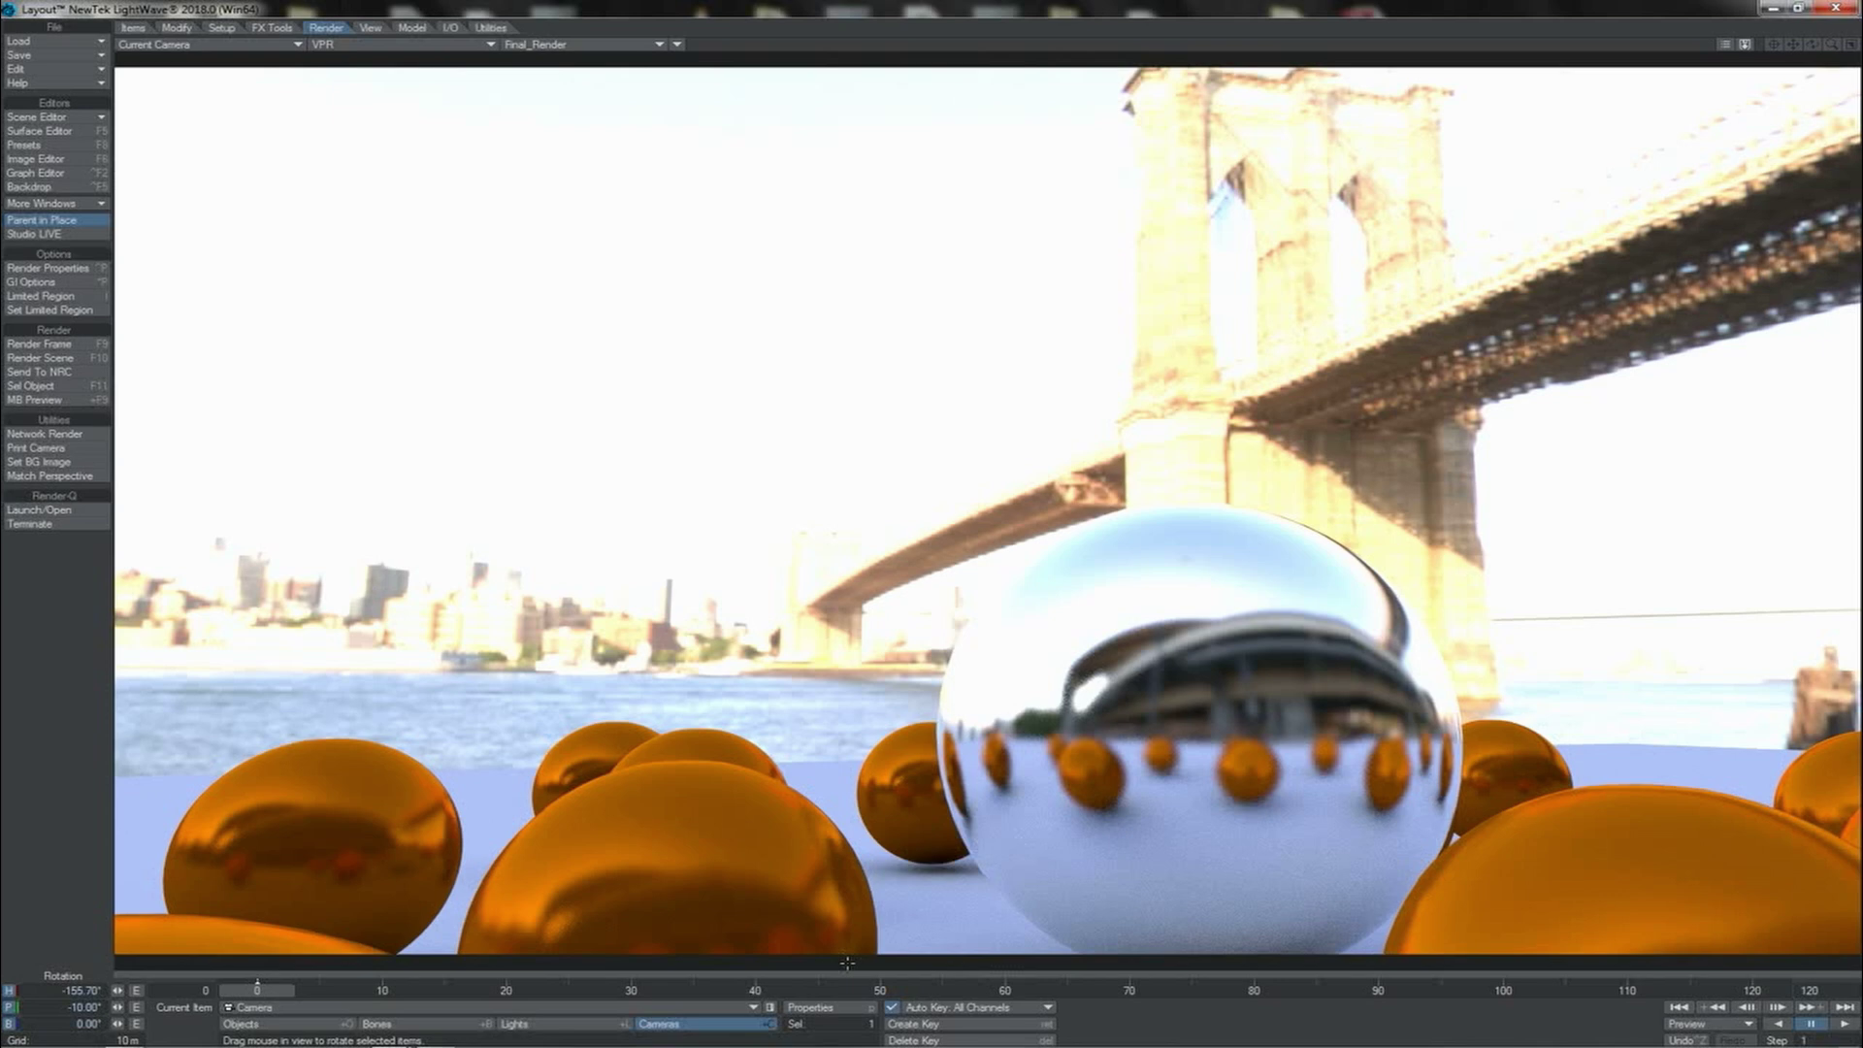
click(825, 1007)
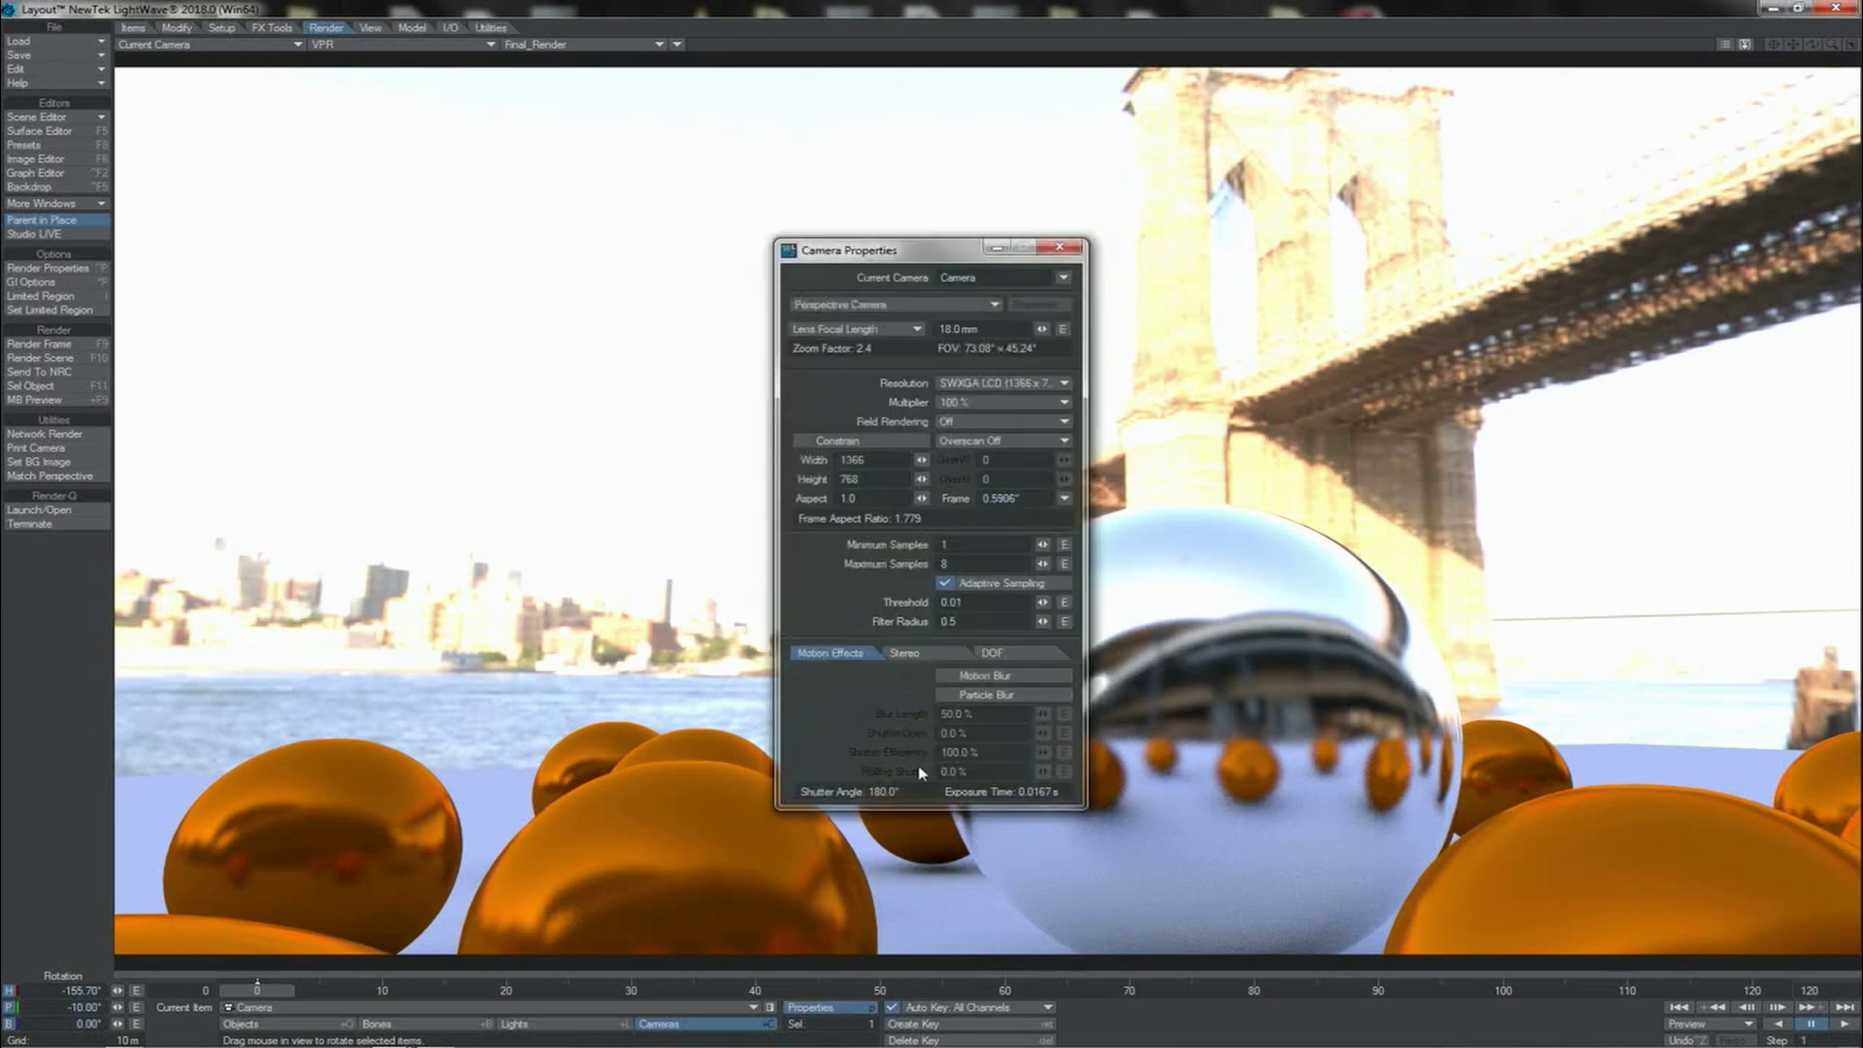
click(1014, 656)
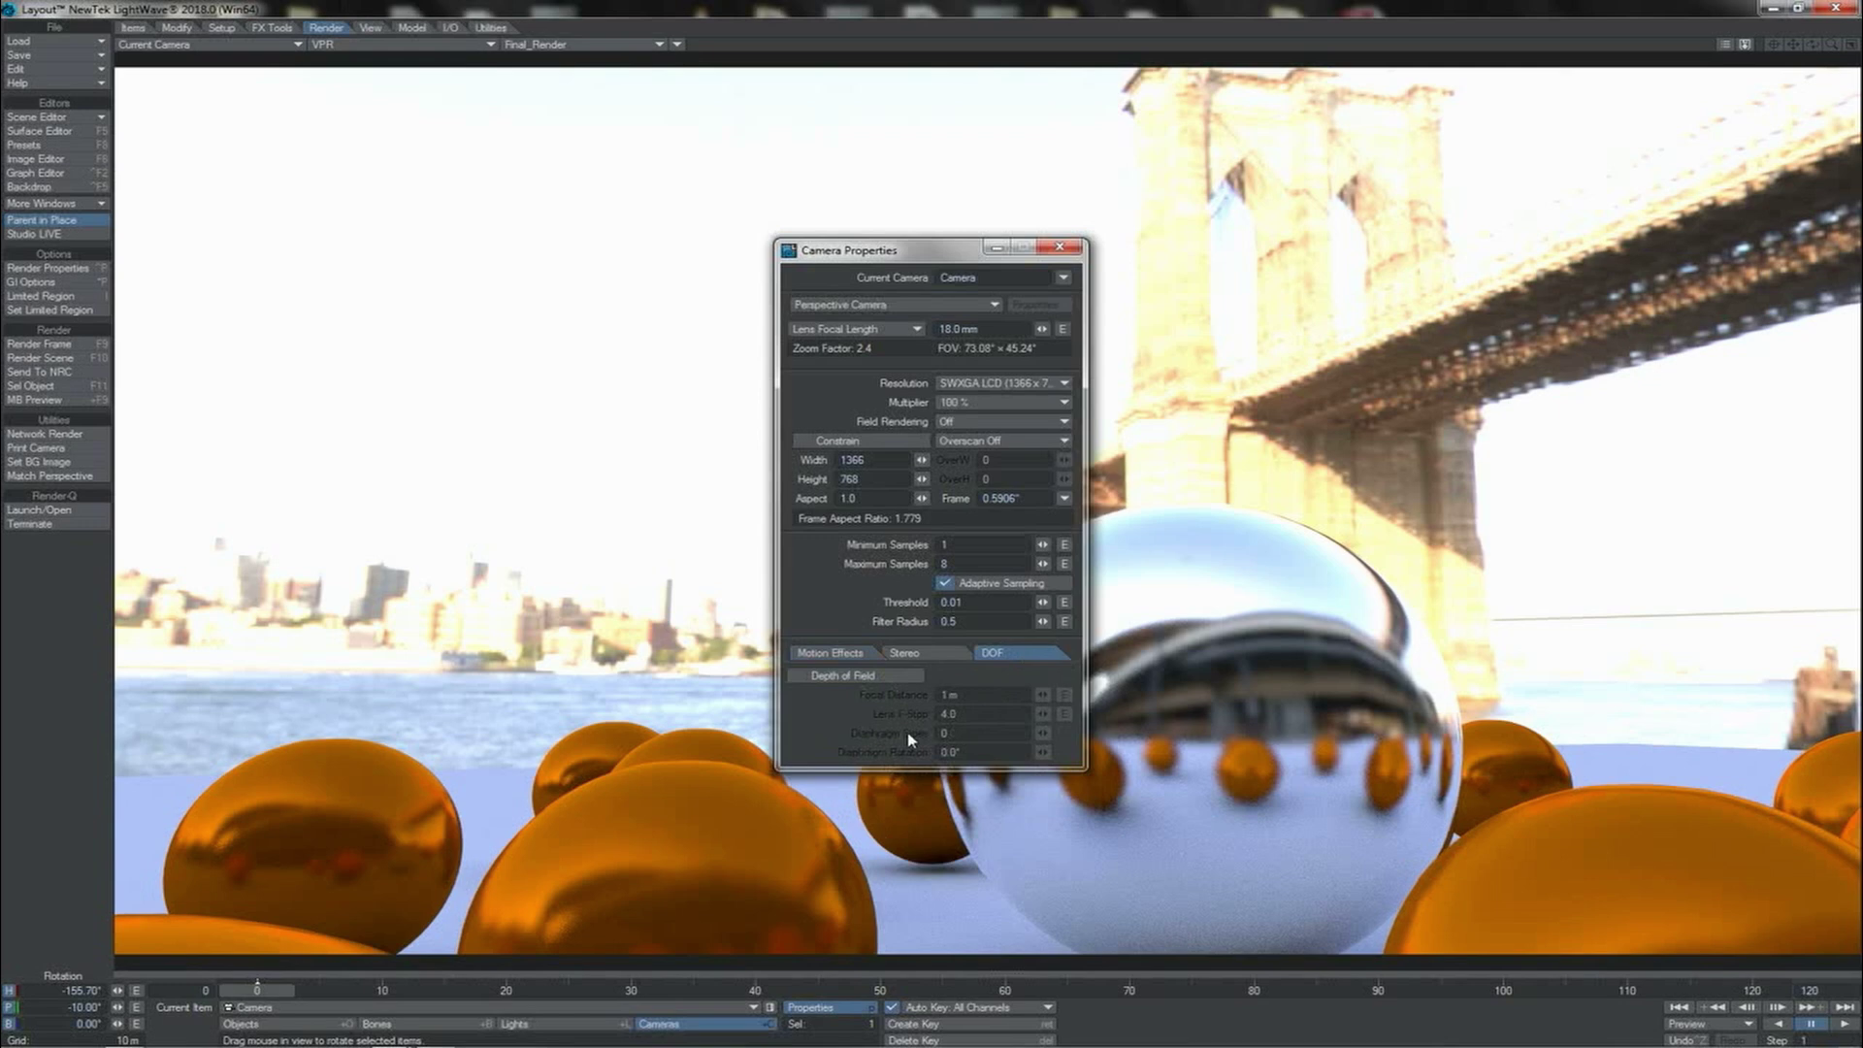
key(p)
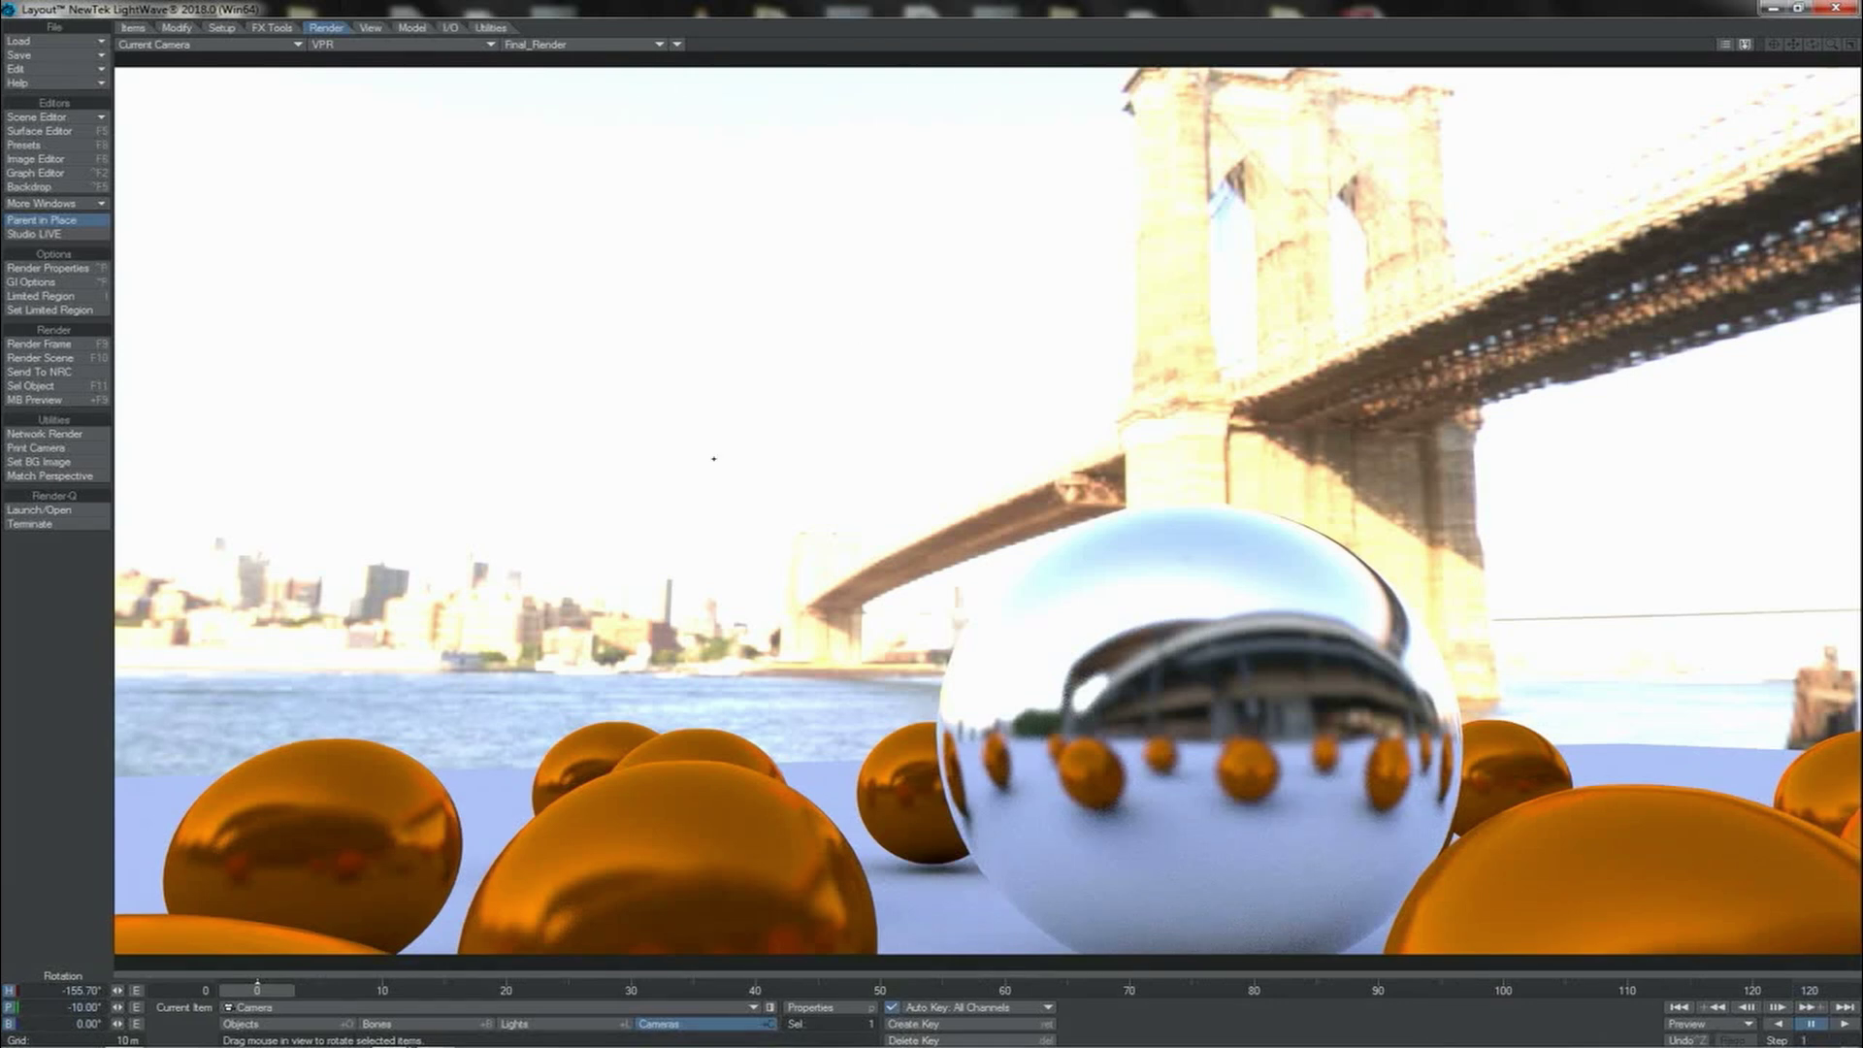
In Render Properties, try a brighter Global Light Intensity, then set it back to 1.0.
key(ctrl+F8)
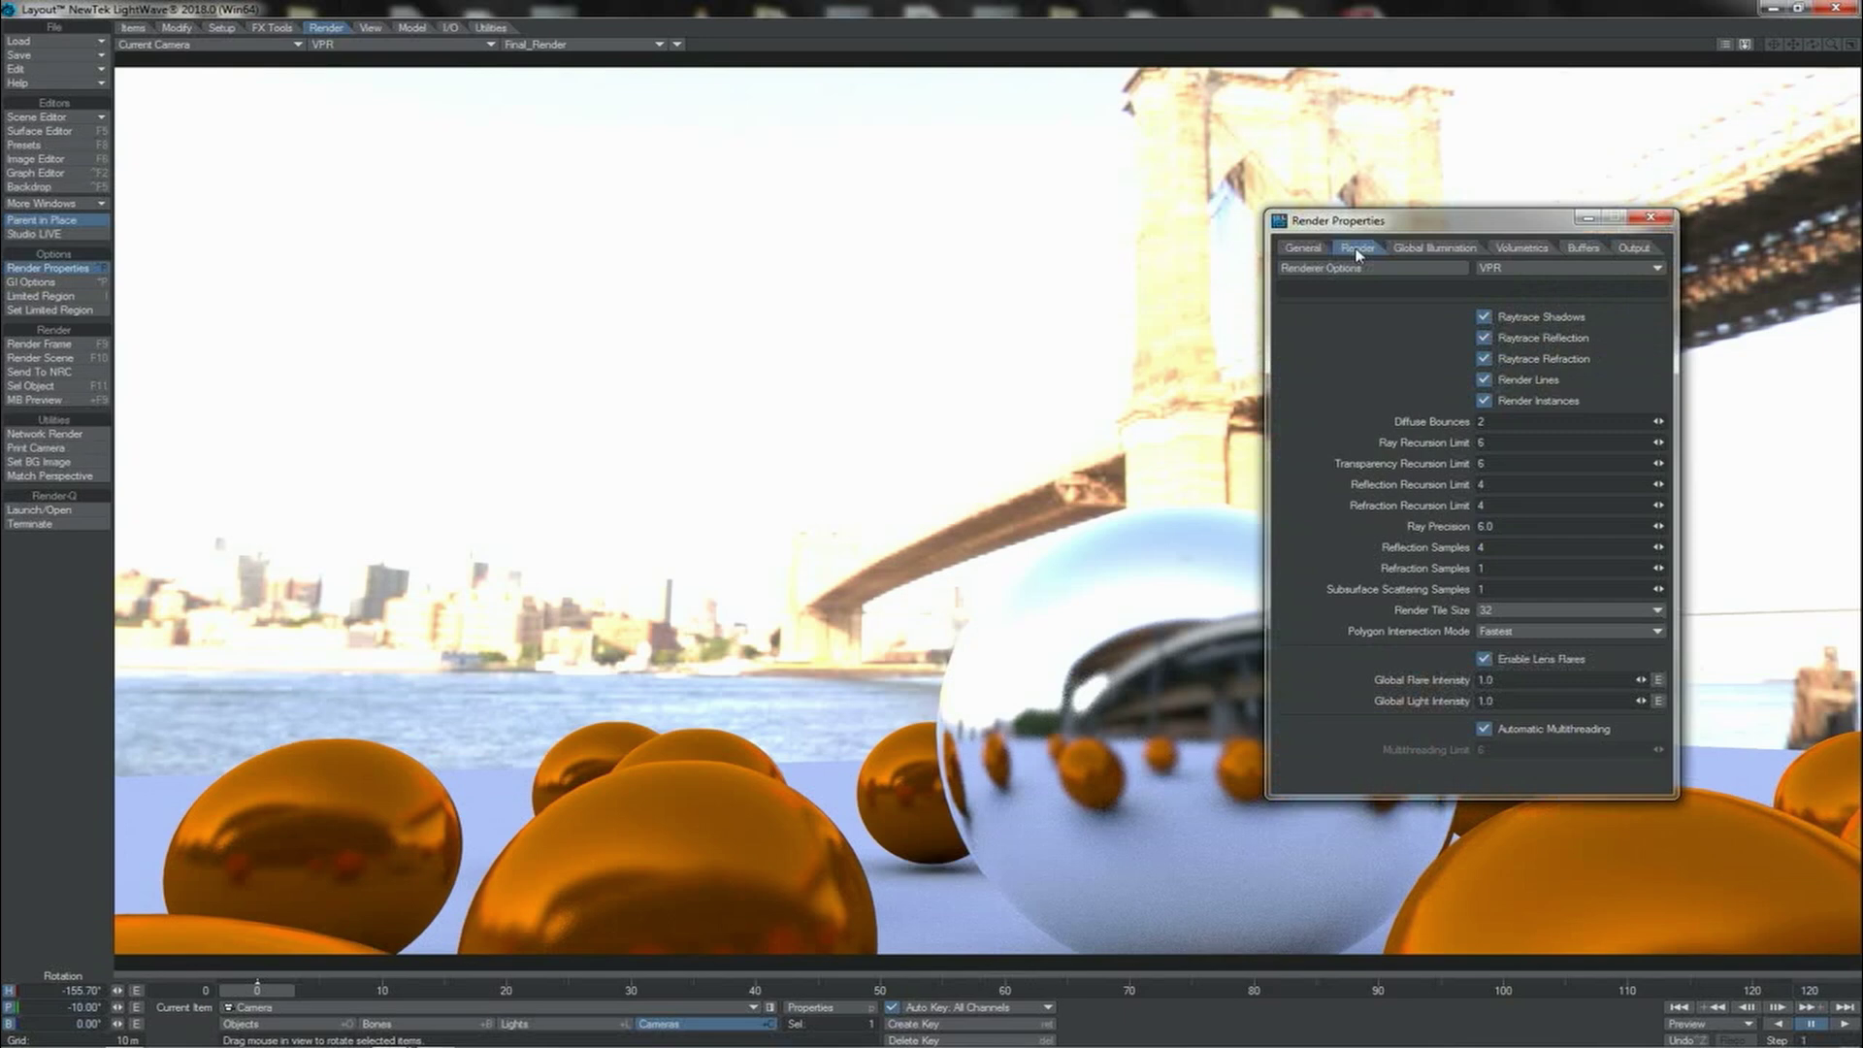
click(1661, 220)
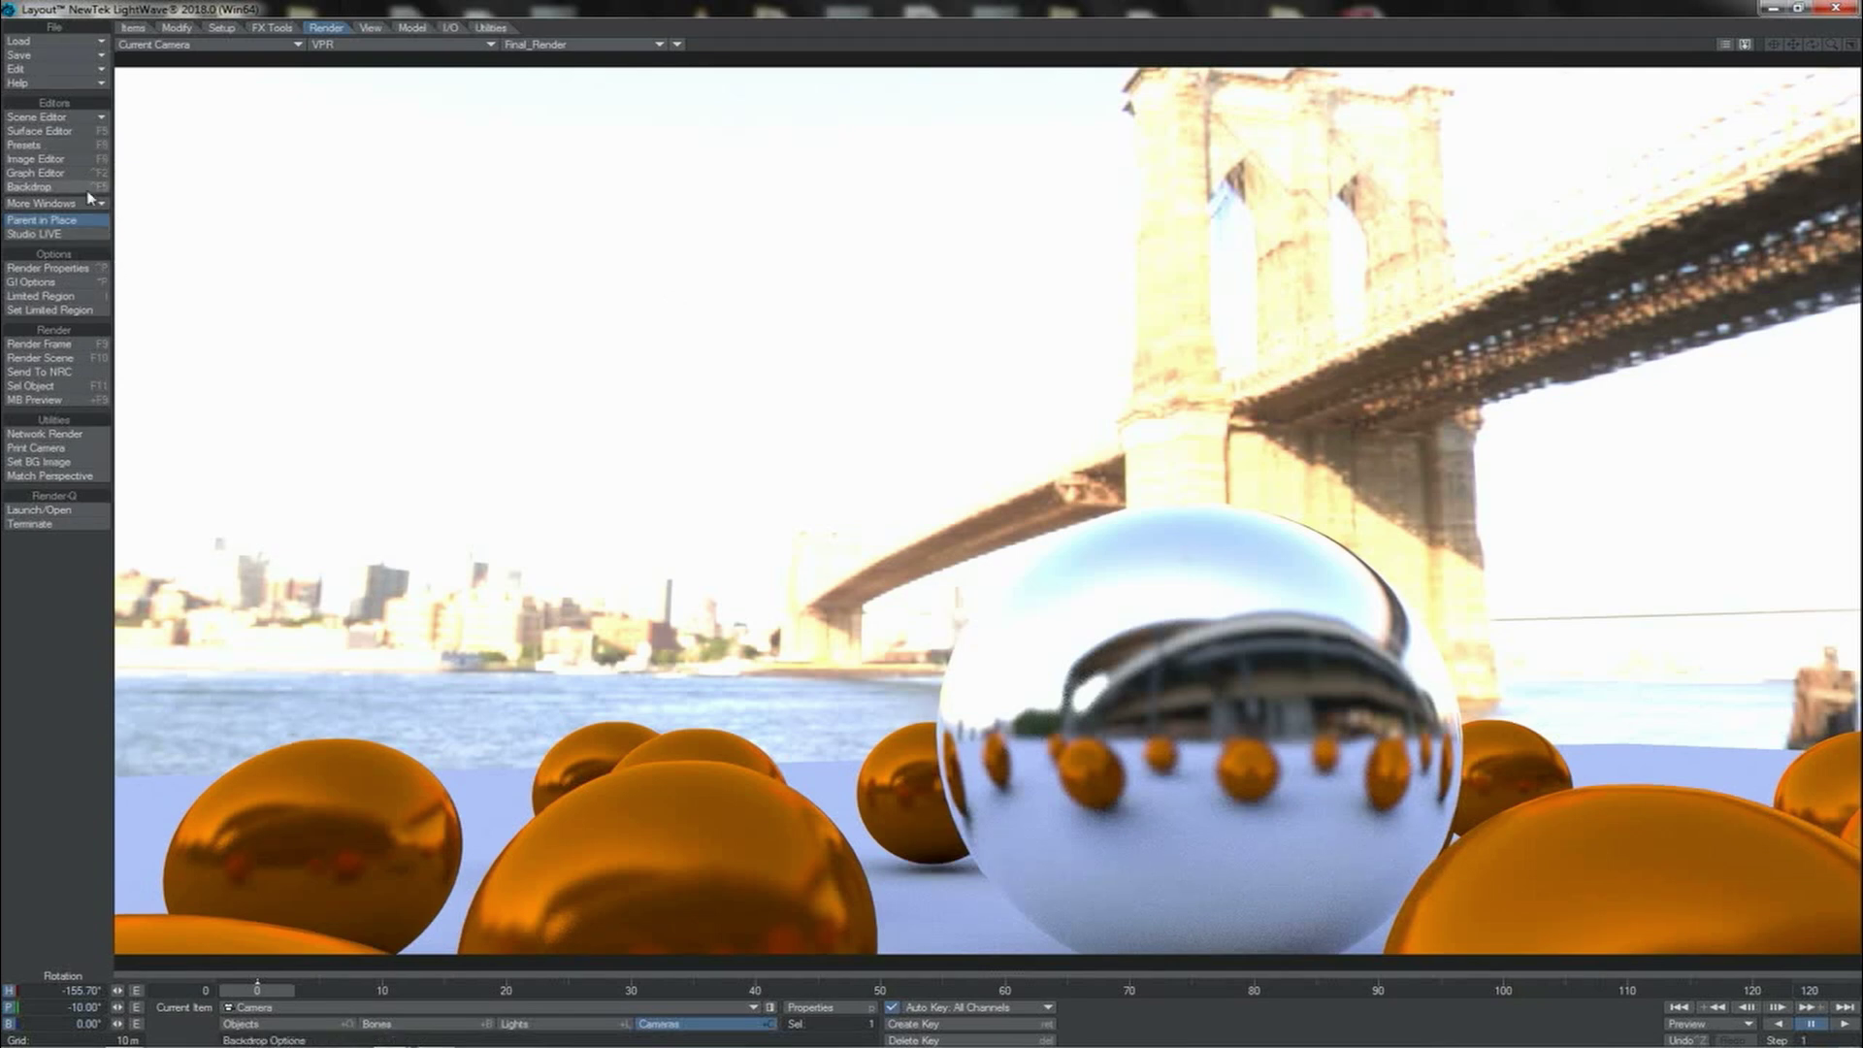
click(86, 272)
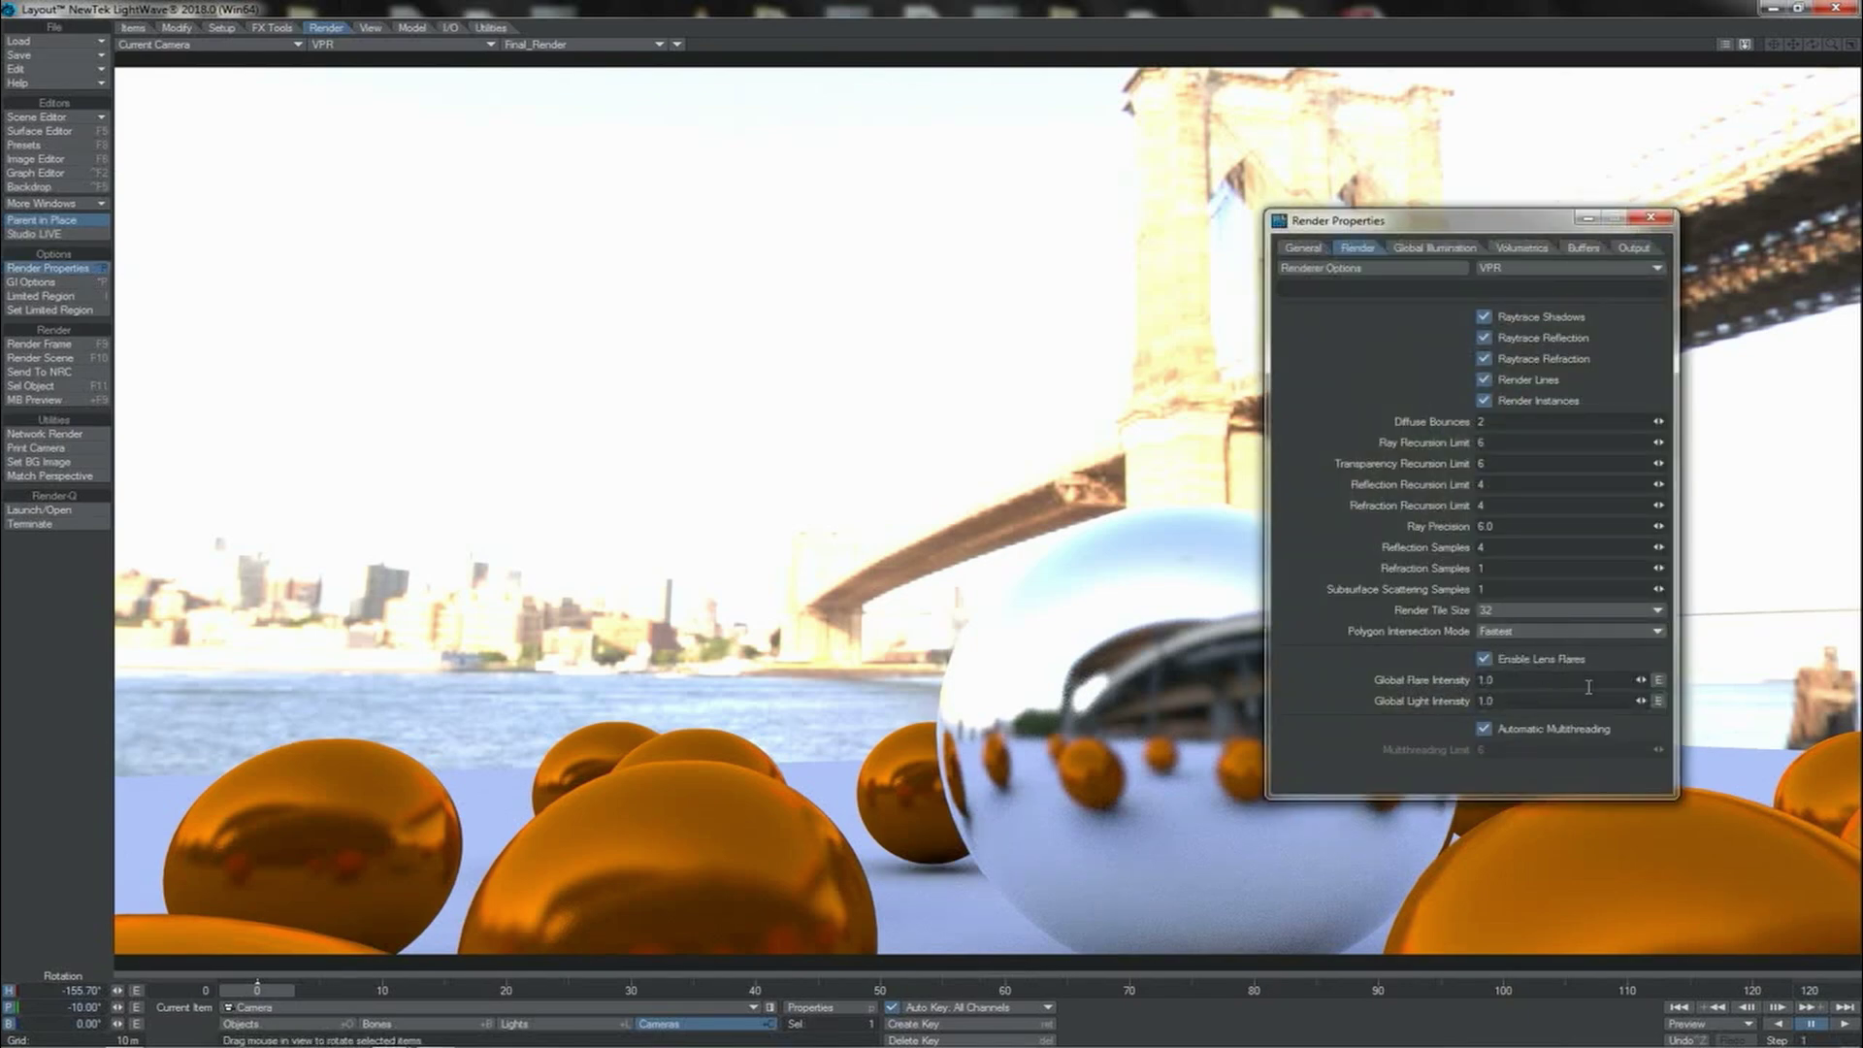
mouse_move(1645, 708)
mouse_down()
mouse_move(1684, 708)
mouse_move(1592, 701)
mouse_move(1669, 701)
mouse_move(1647, 705)
mouse_up()
click(1459, 700)
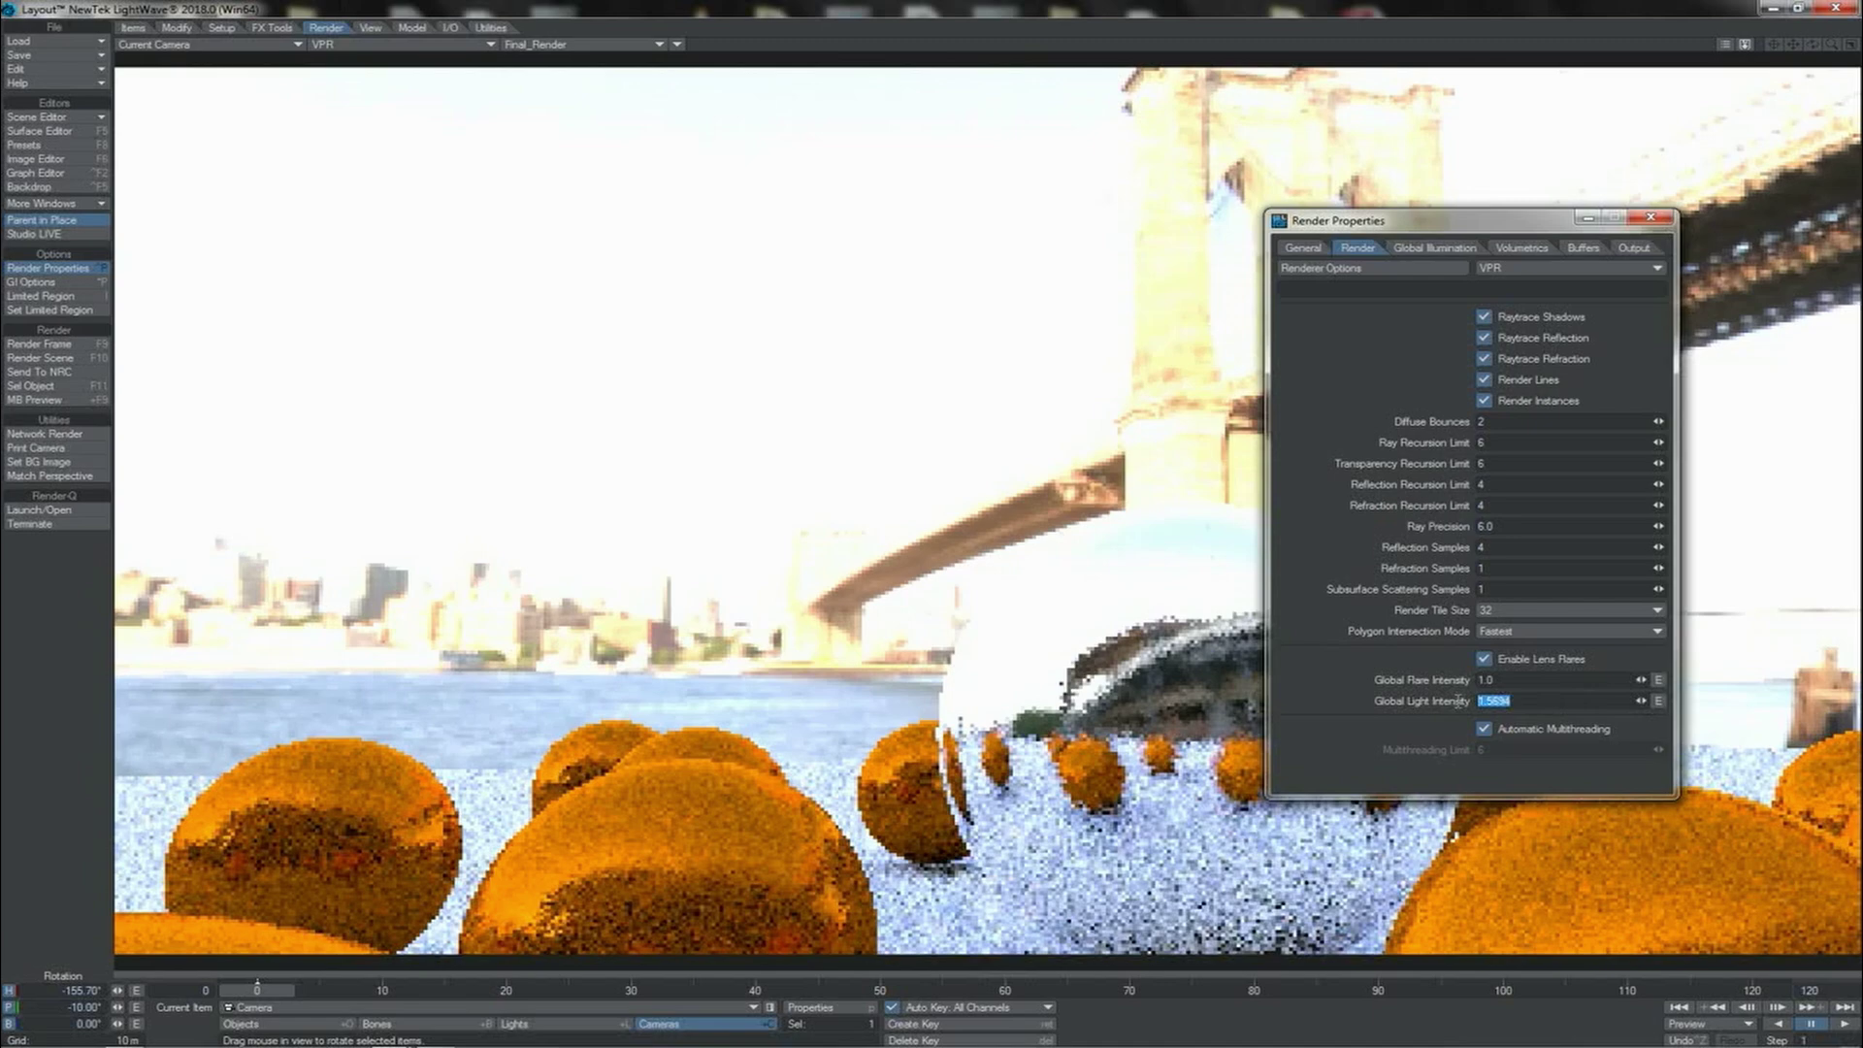
text(1)
key(Return)
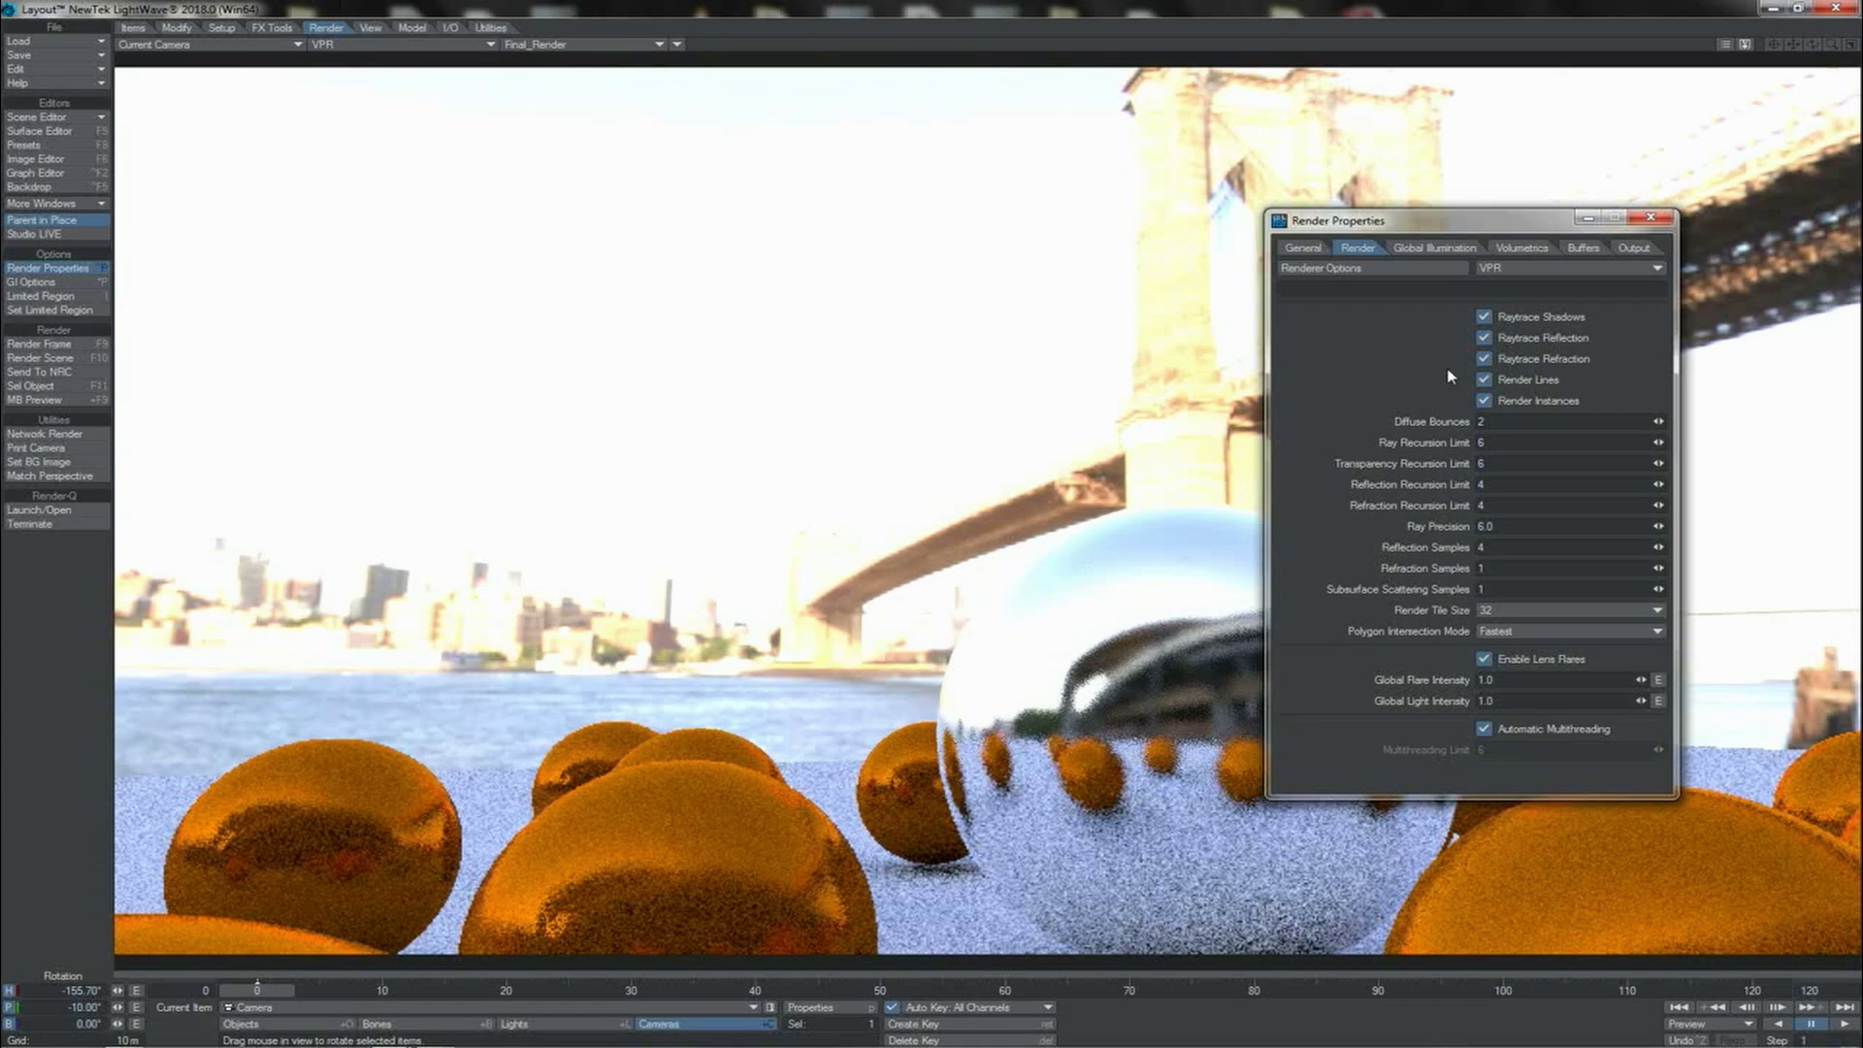
Lower the Global Illumination brute force intensity slightly and close Render Properties.
click(1436, 248)
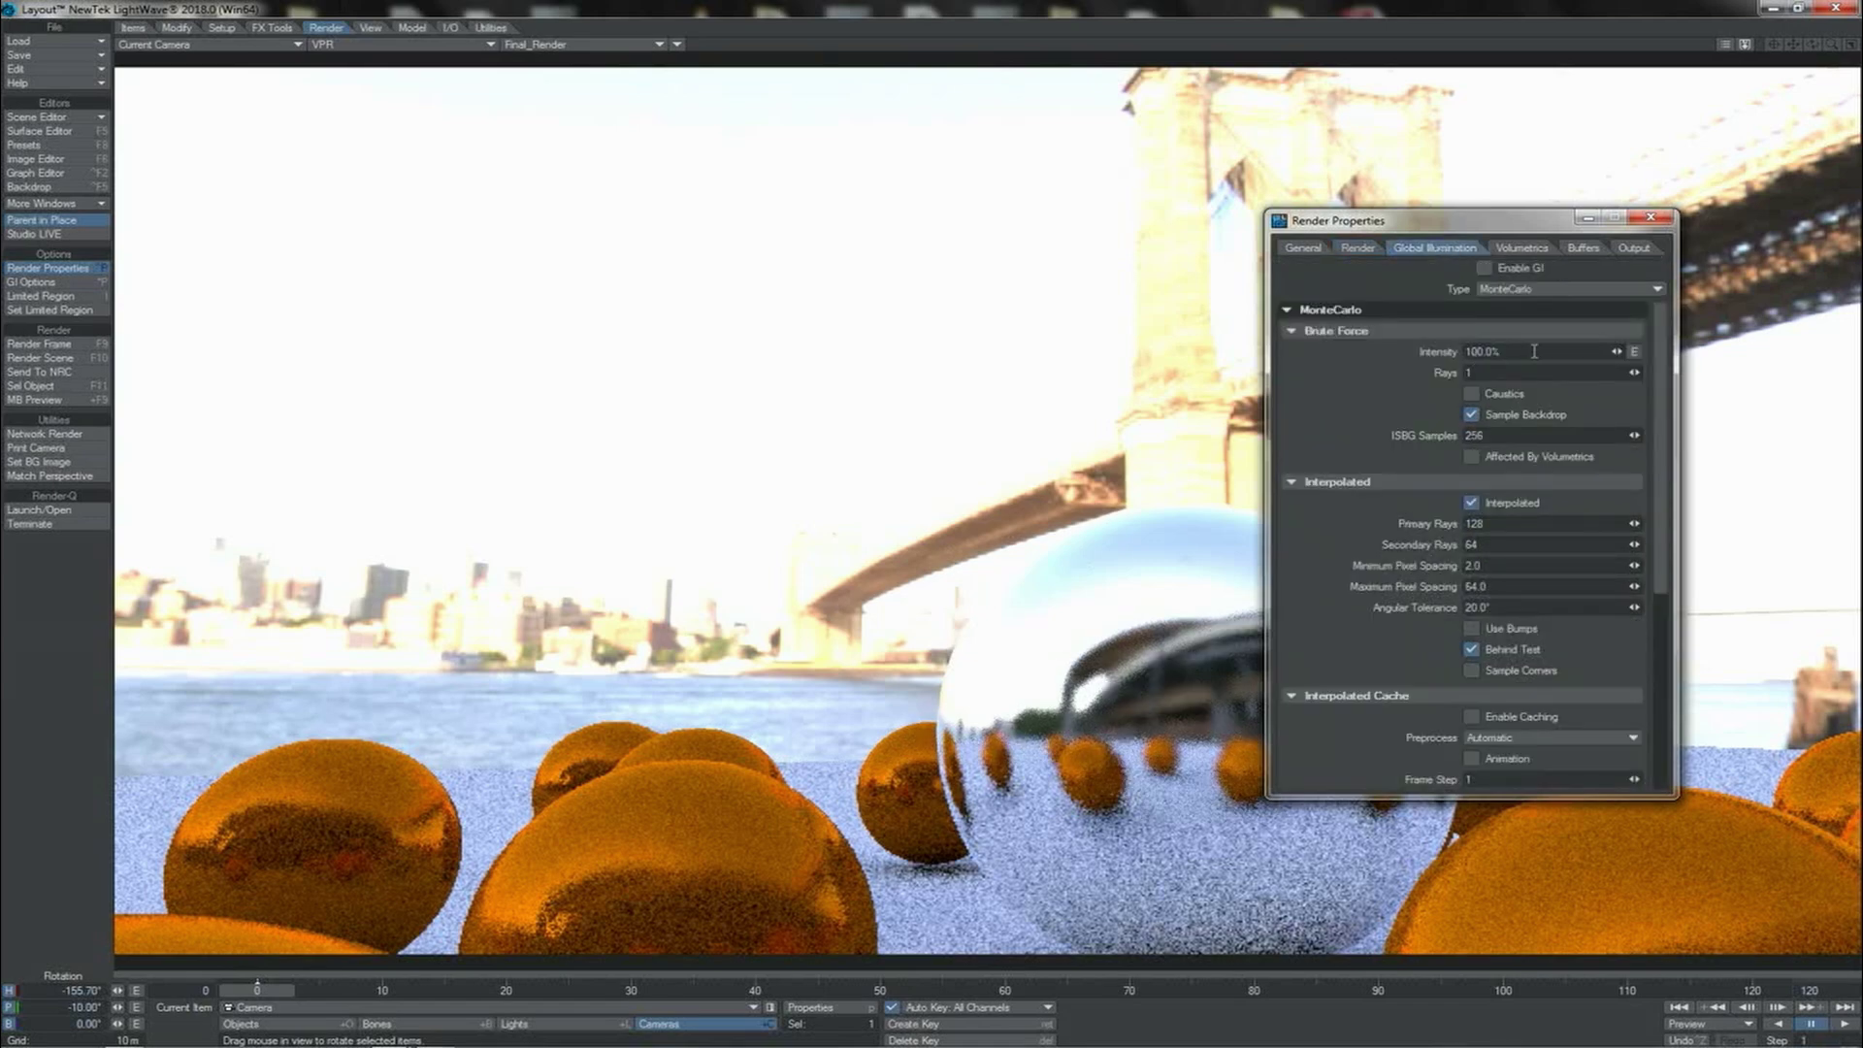
drag(1616, 354, 1608, 353)
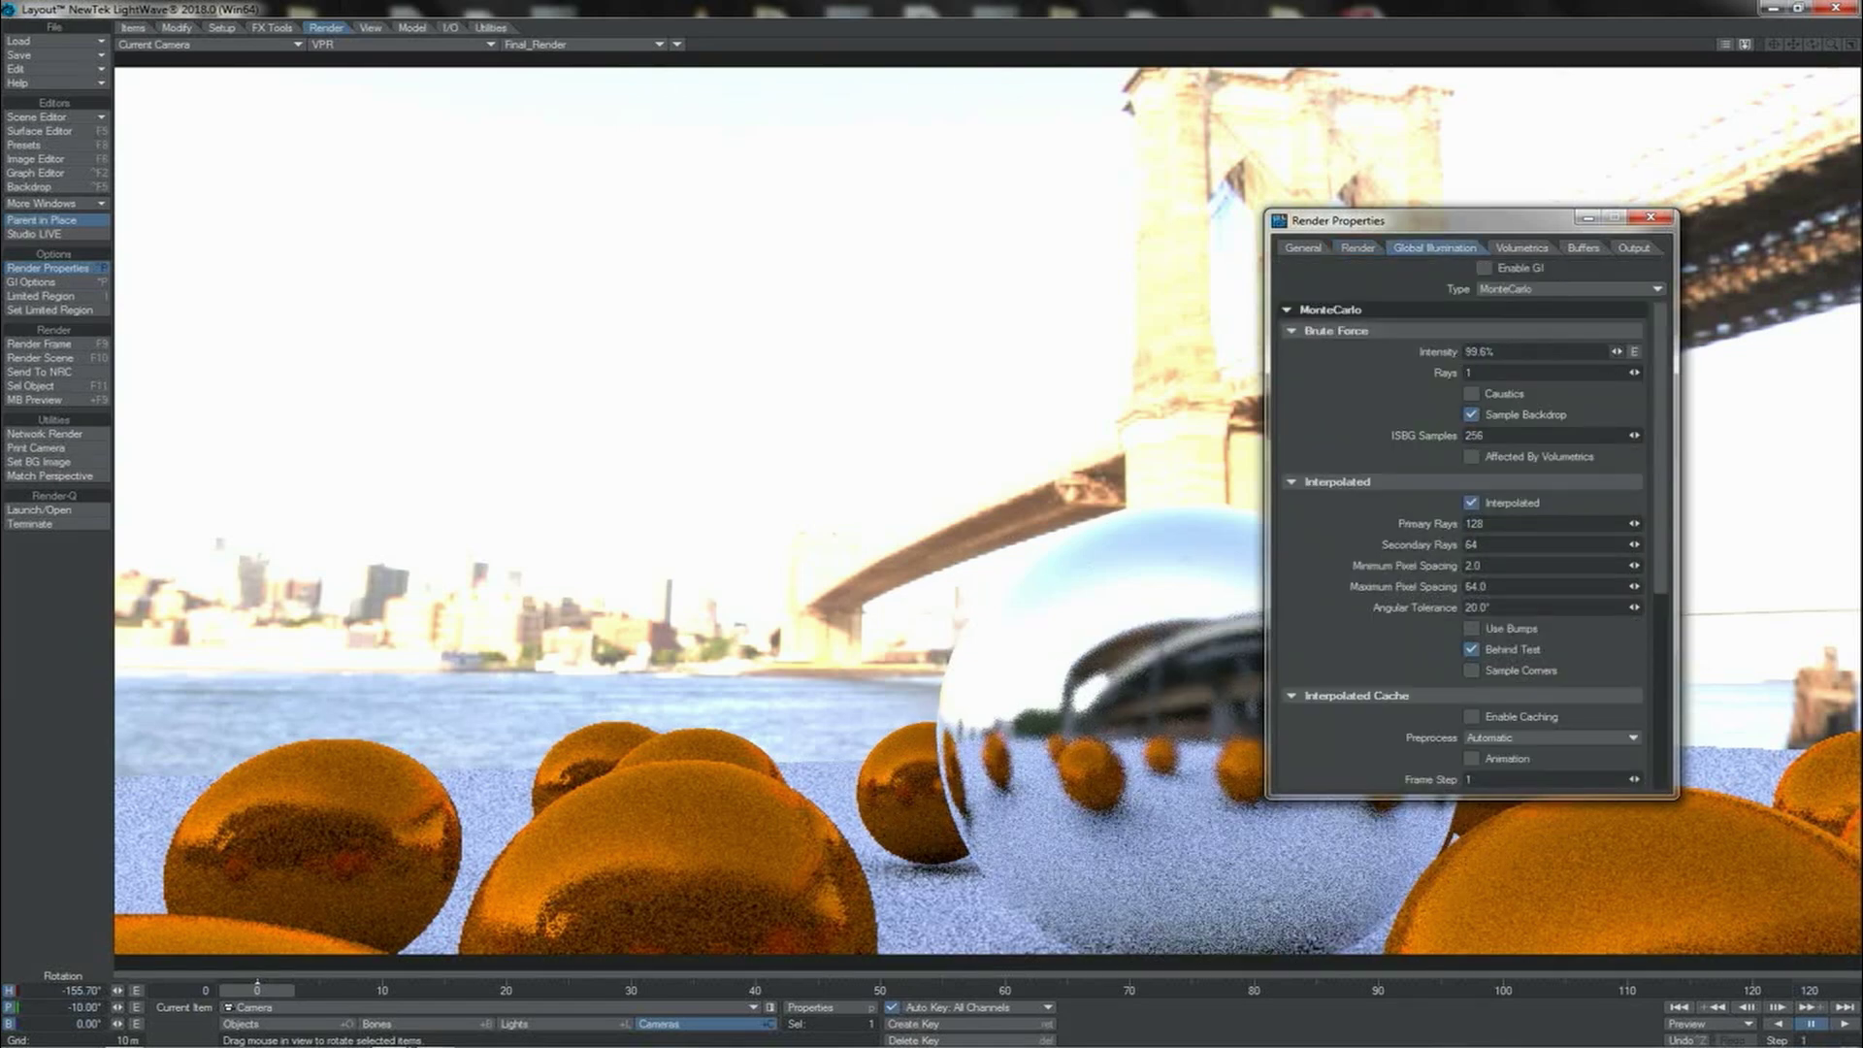
click(1651, 218)
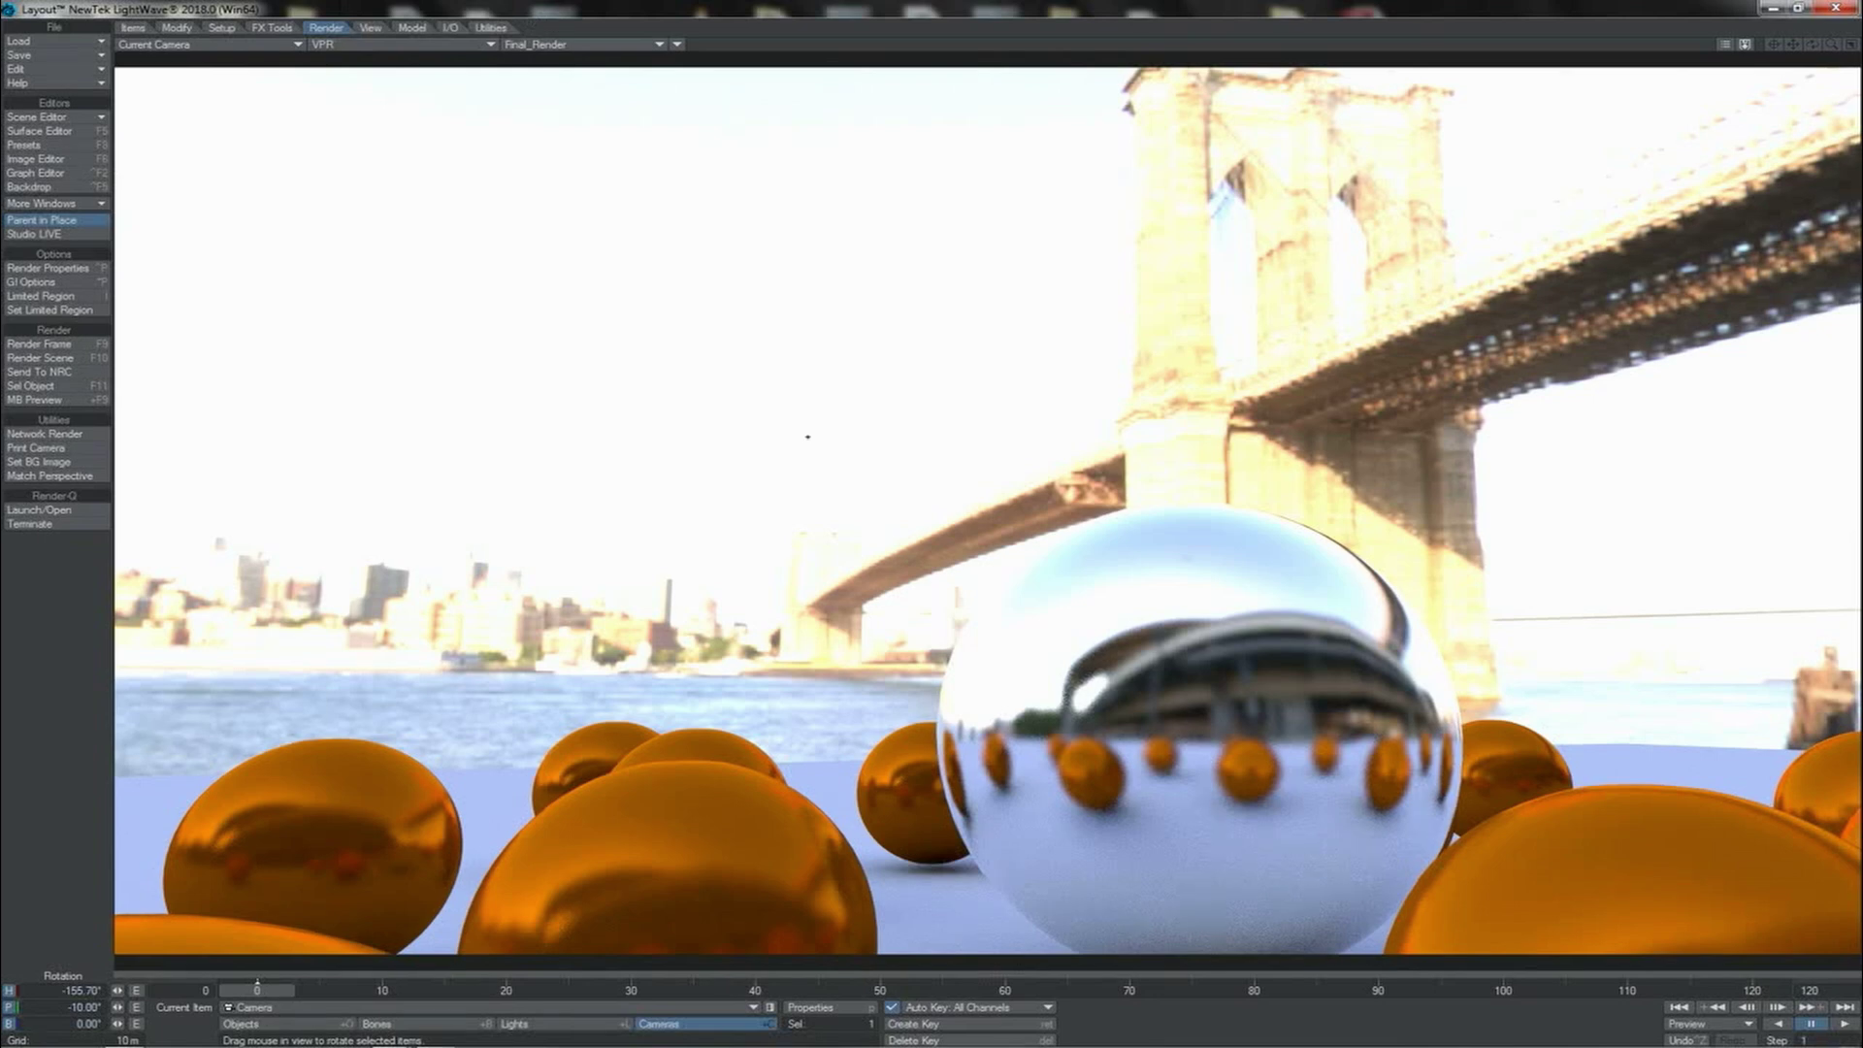
Add an HDR Exposure image filter under Processing and show its White Point 5.0, Black Point 100%.
click(97, 187)
click(856, 371)
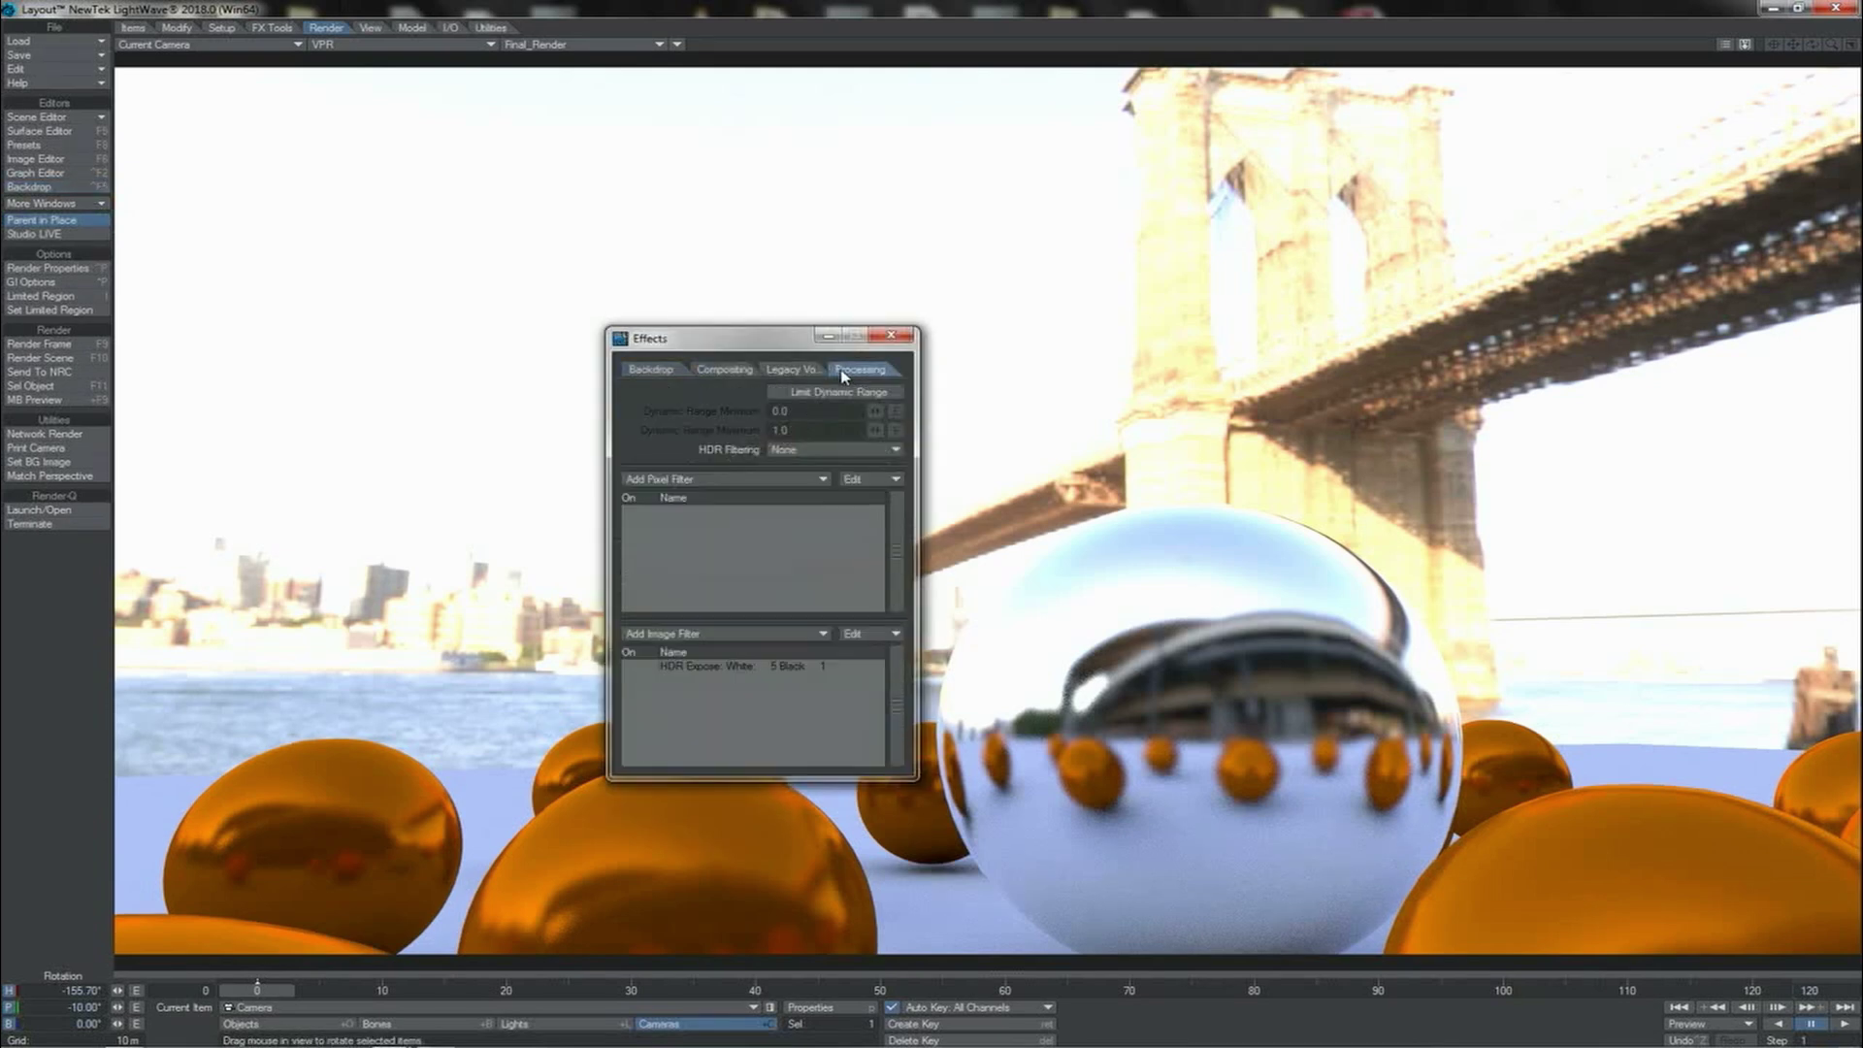
drag(733, 346, 343, 172)
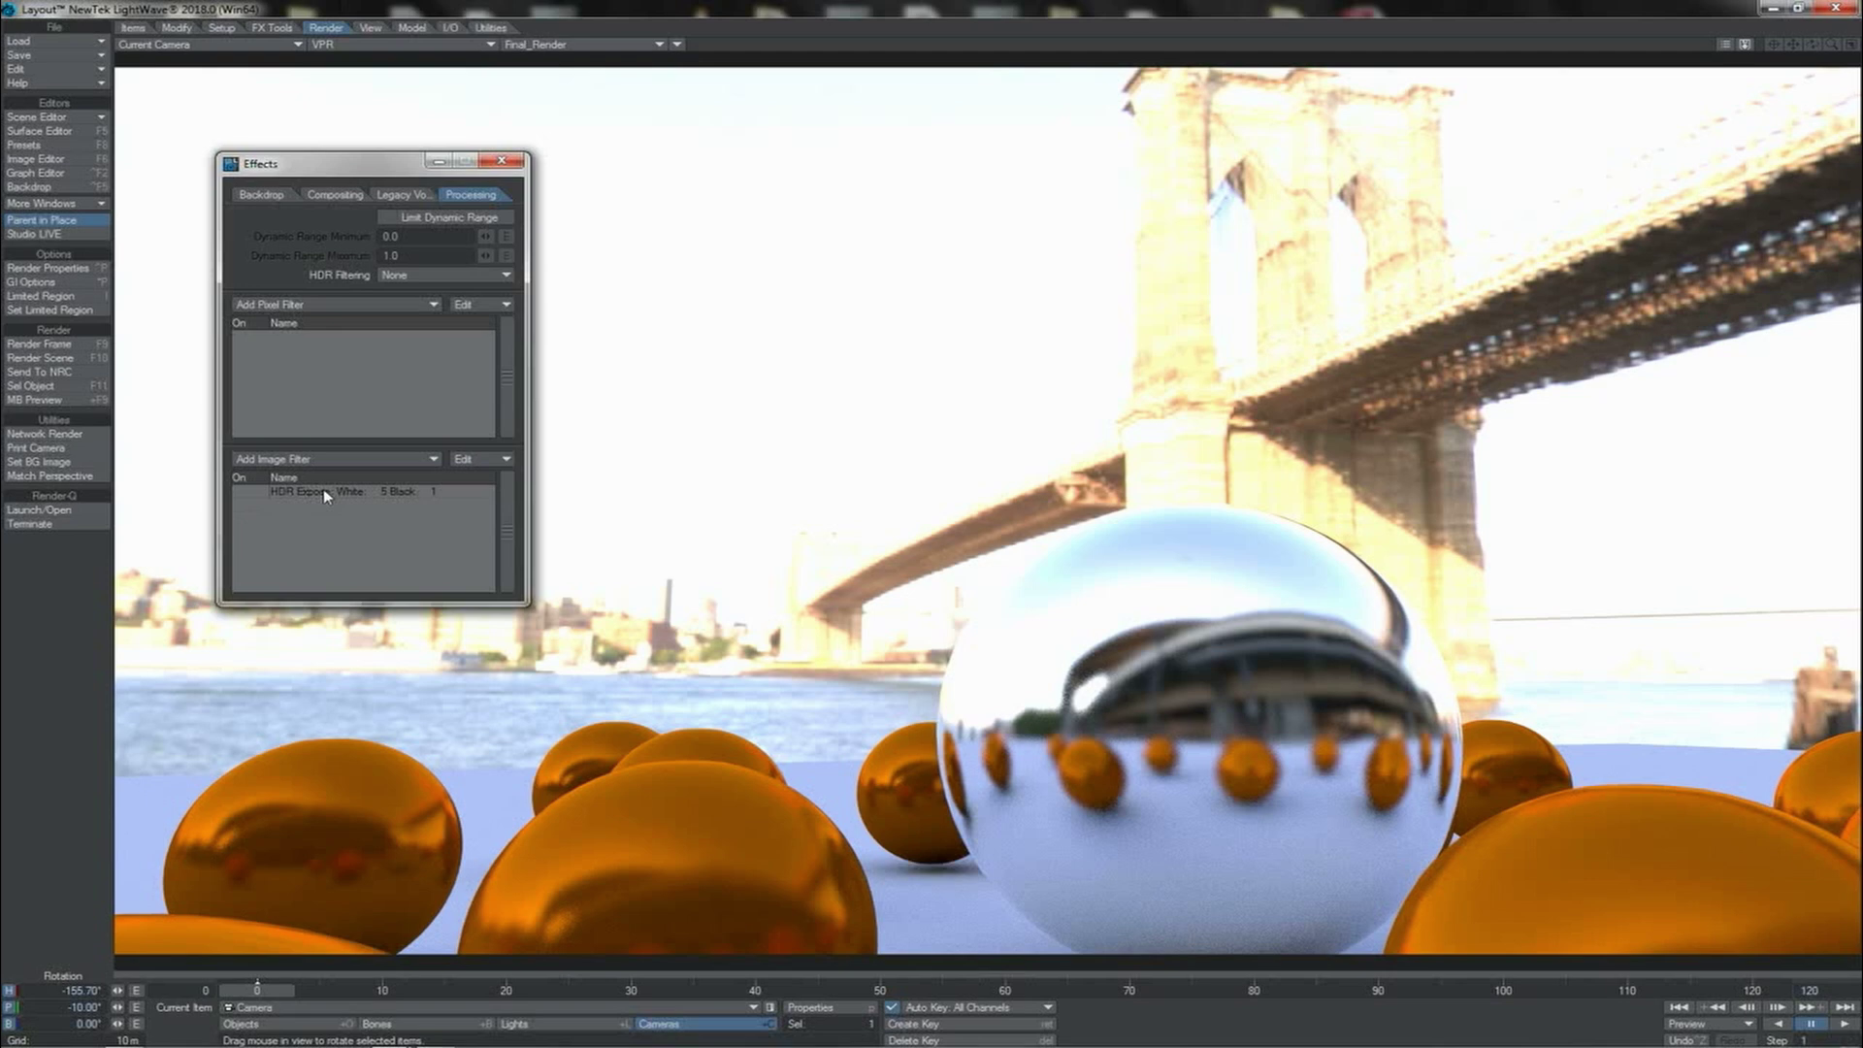
click(333, 461)
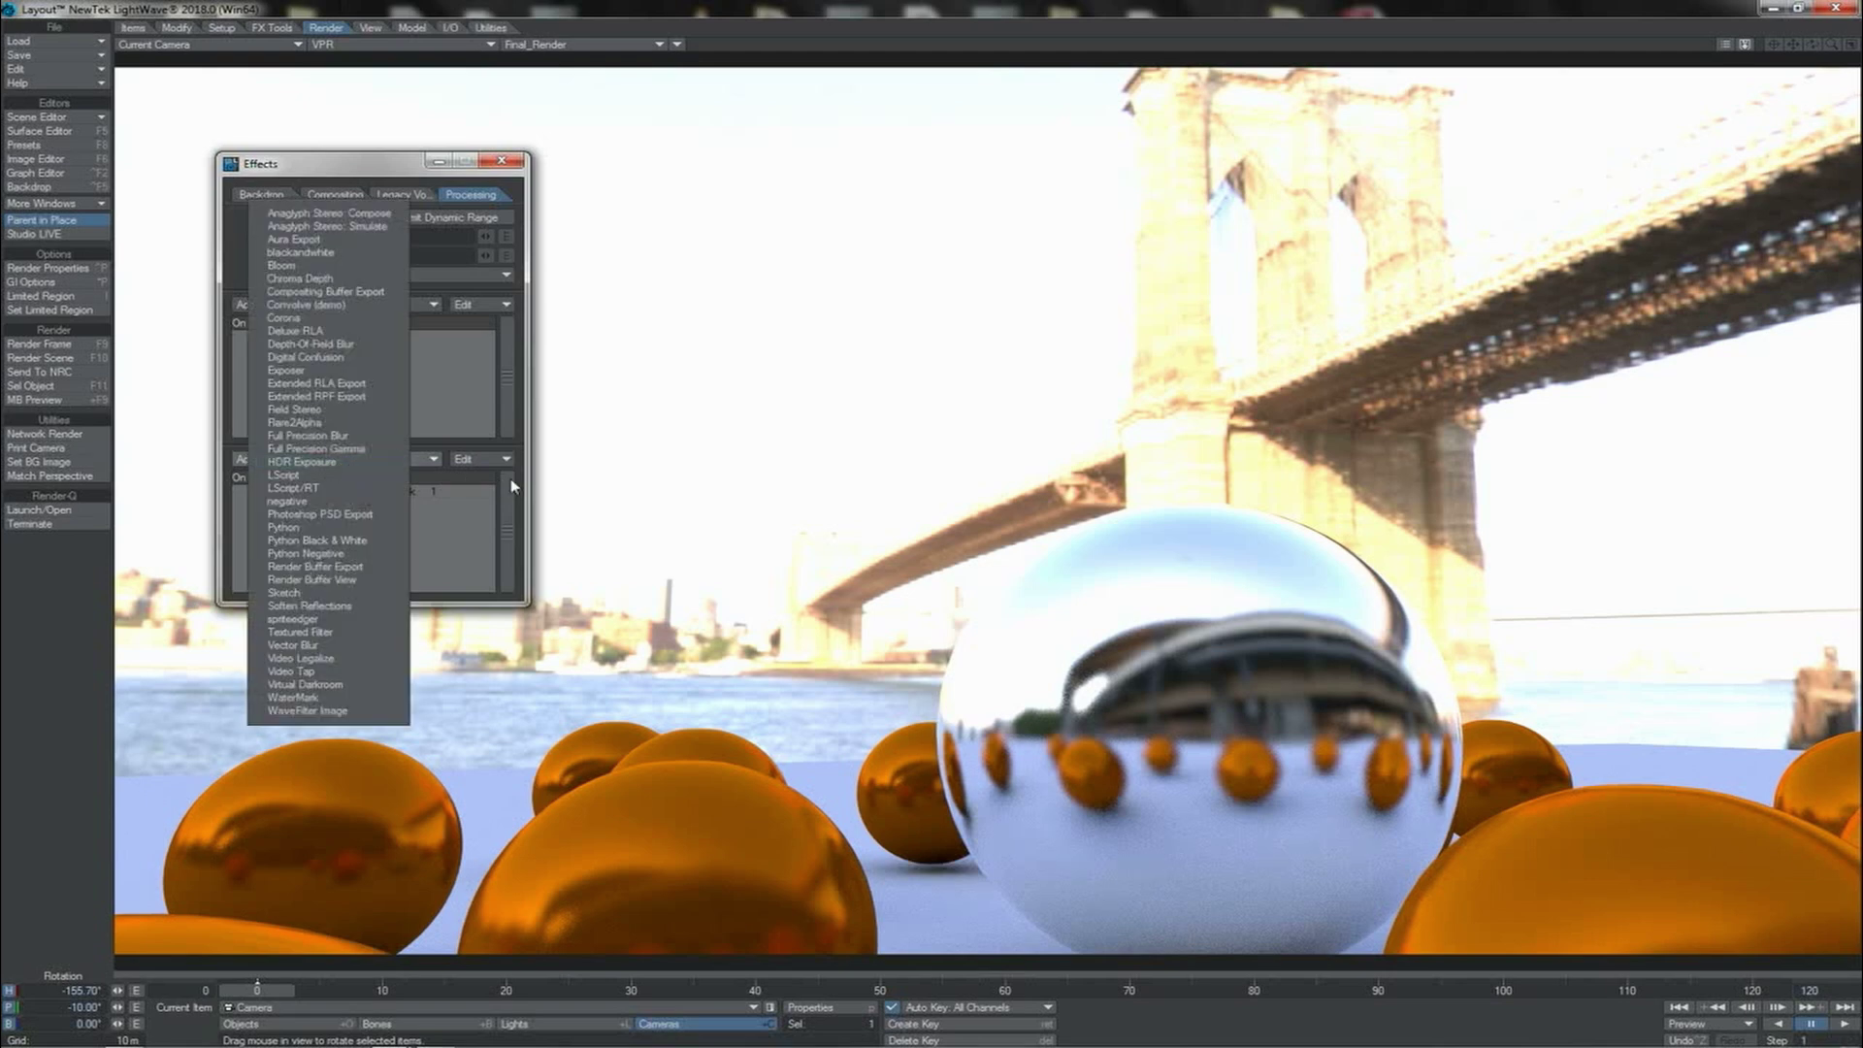
click(353, 463)
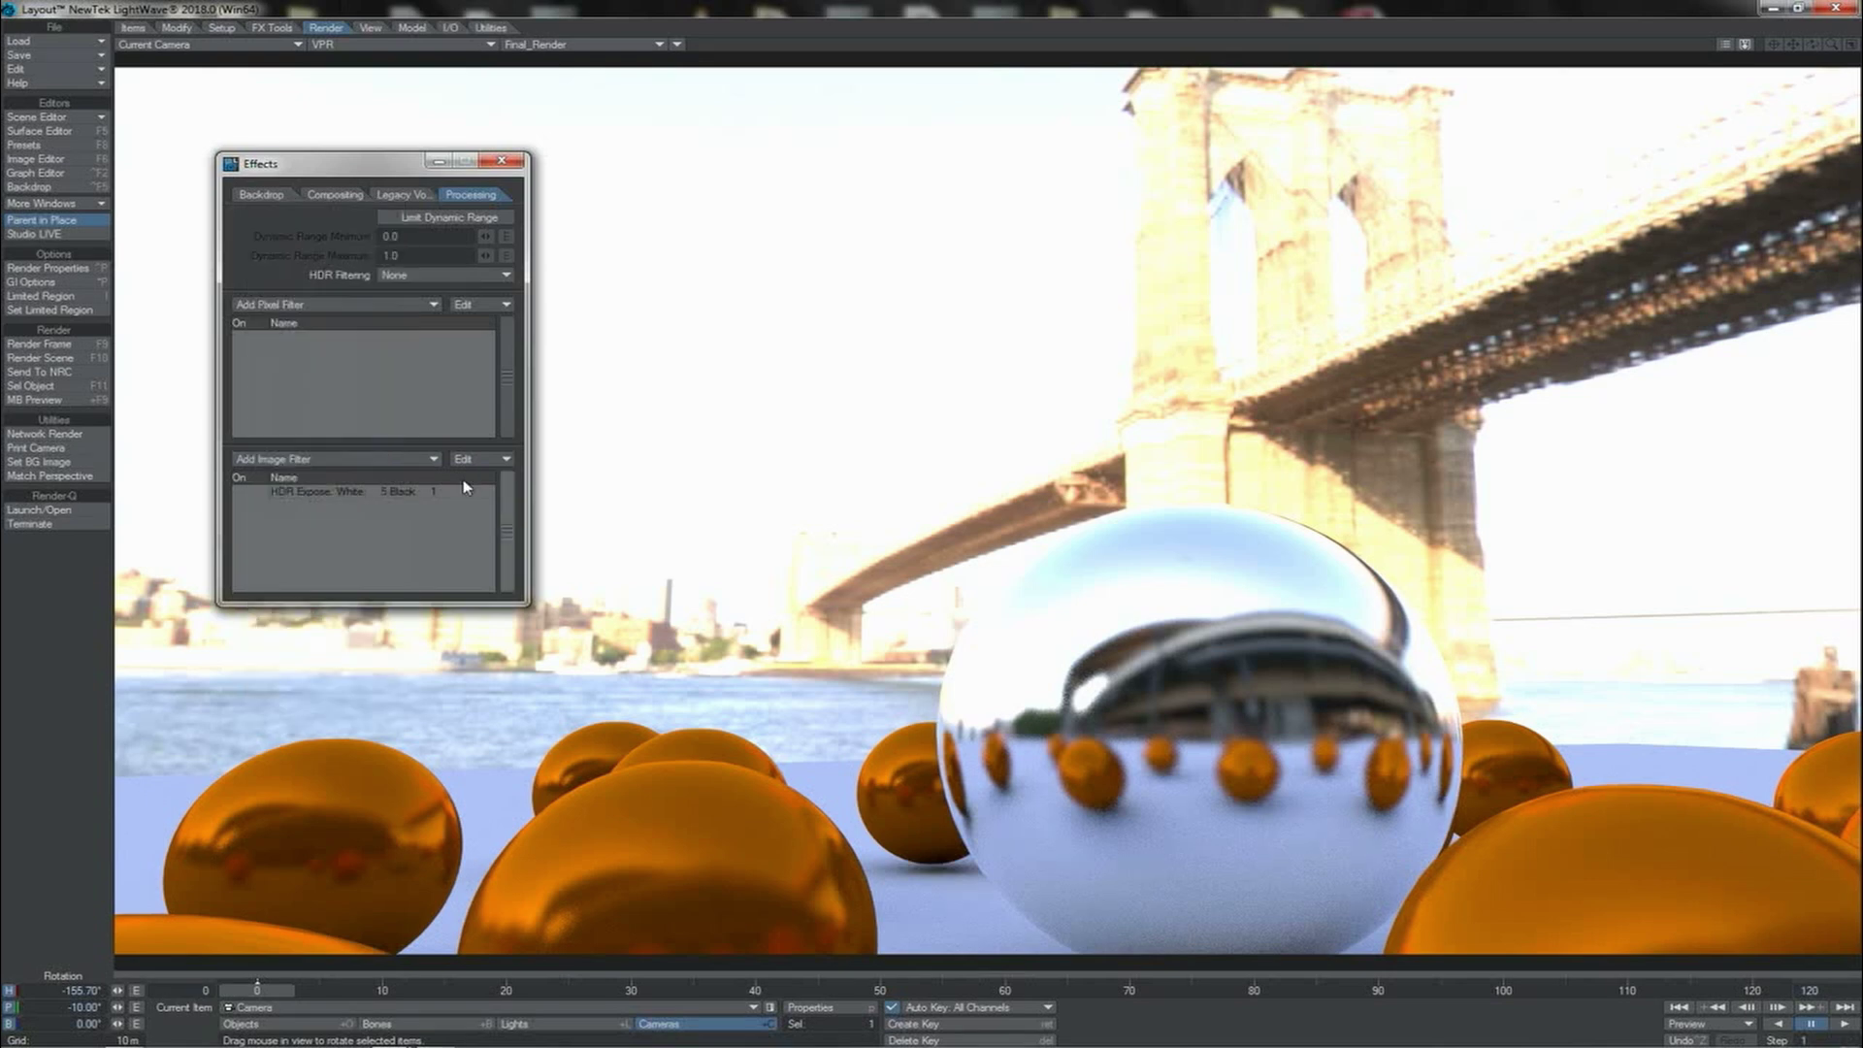
double_click(258, 501)
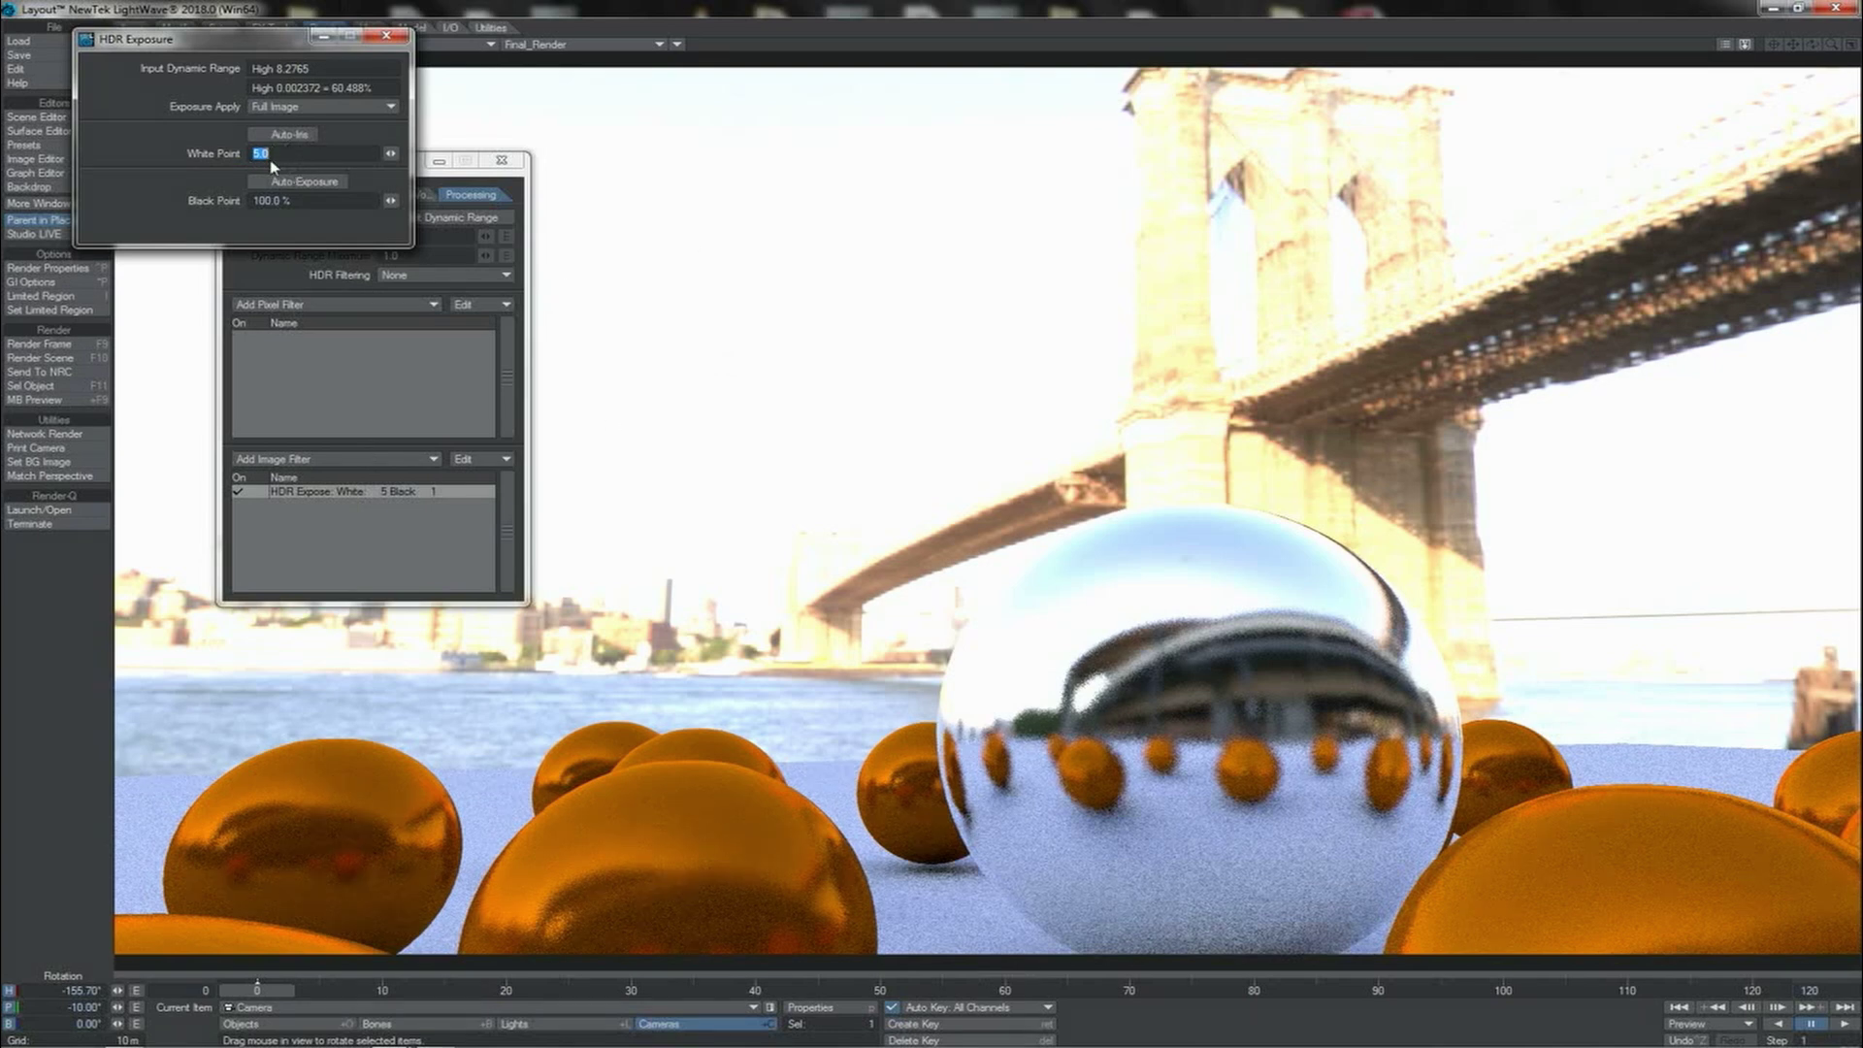
Close the HDR Exposure settings and render the frame, which finishes in 29.3 seconds.
click(387, 36)
key(F9)
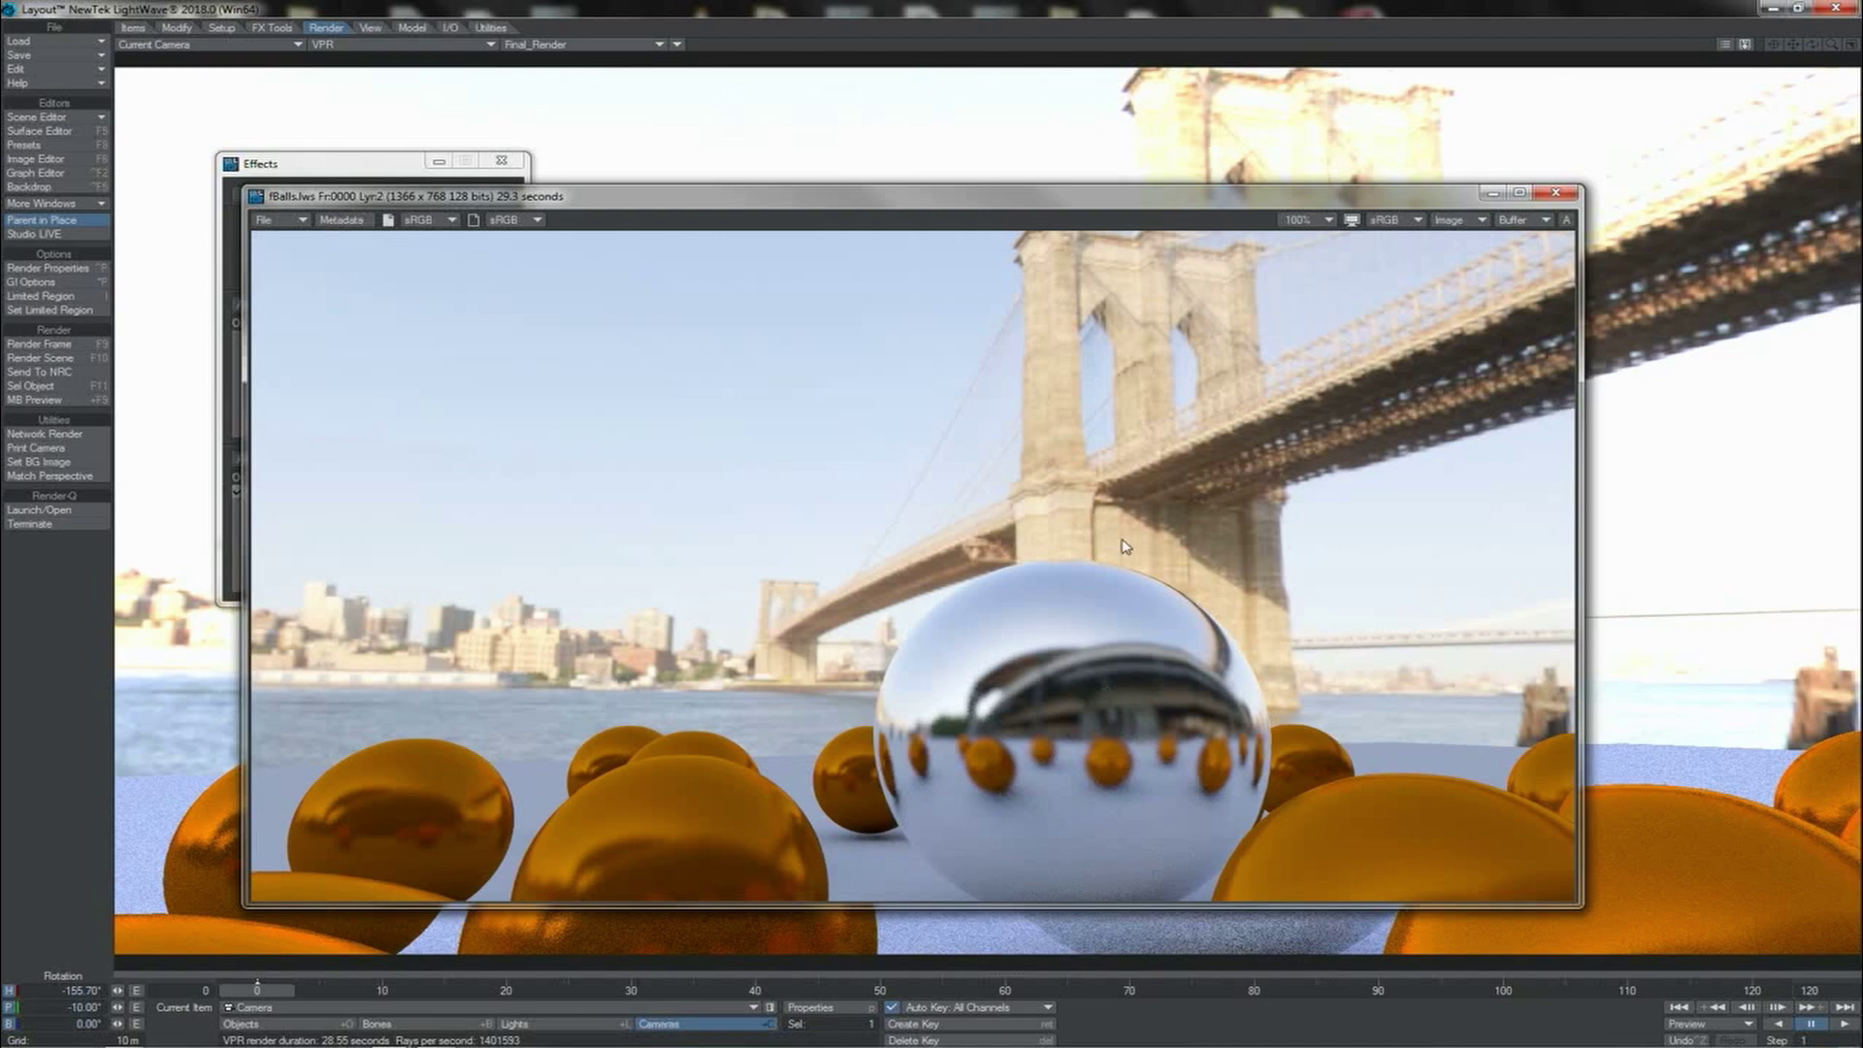
Move the rendered image window aside to reveal the area light scene.
mouse_move(1067, 196)
mouse_down()
mouse_move(738, 68)
mouse_move(971, 175)
mouse_move(1067, 179)
mouse_up()
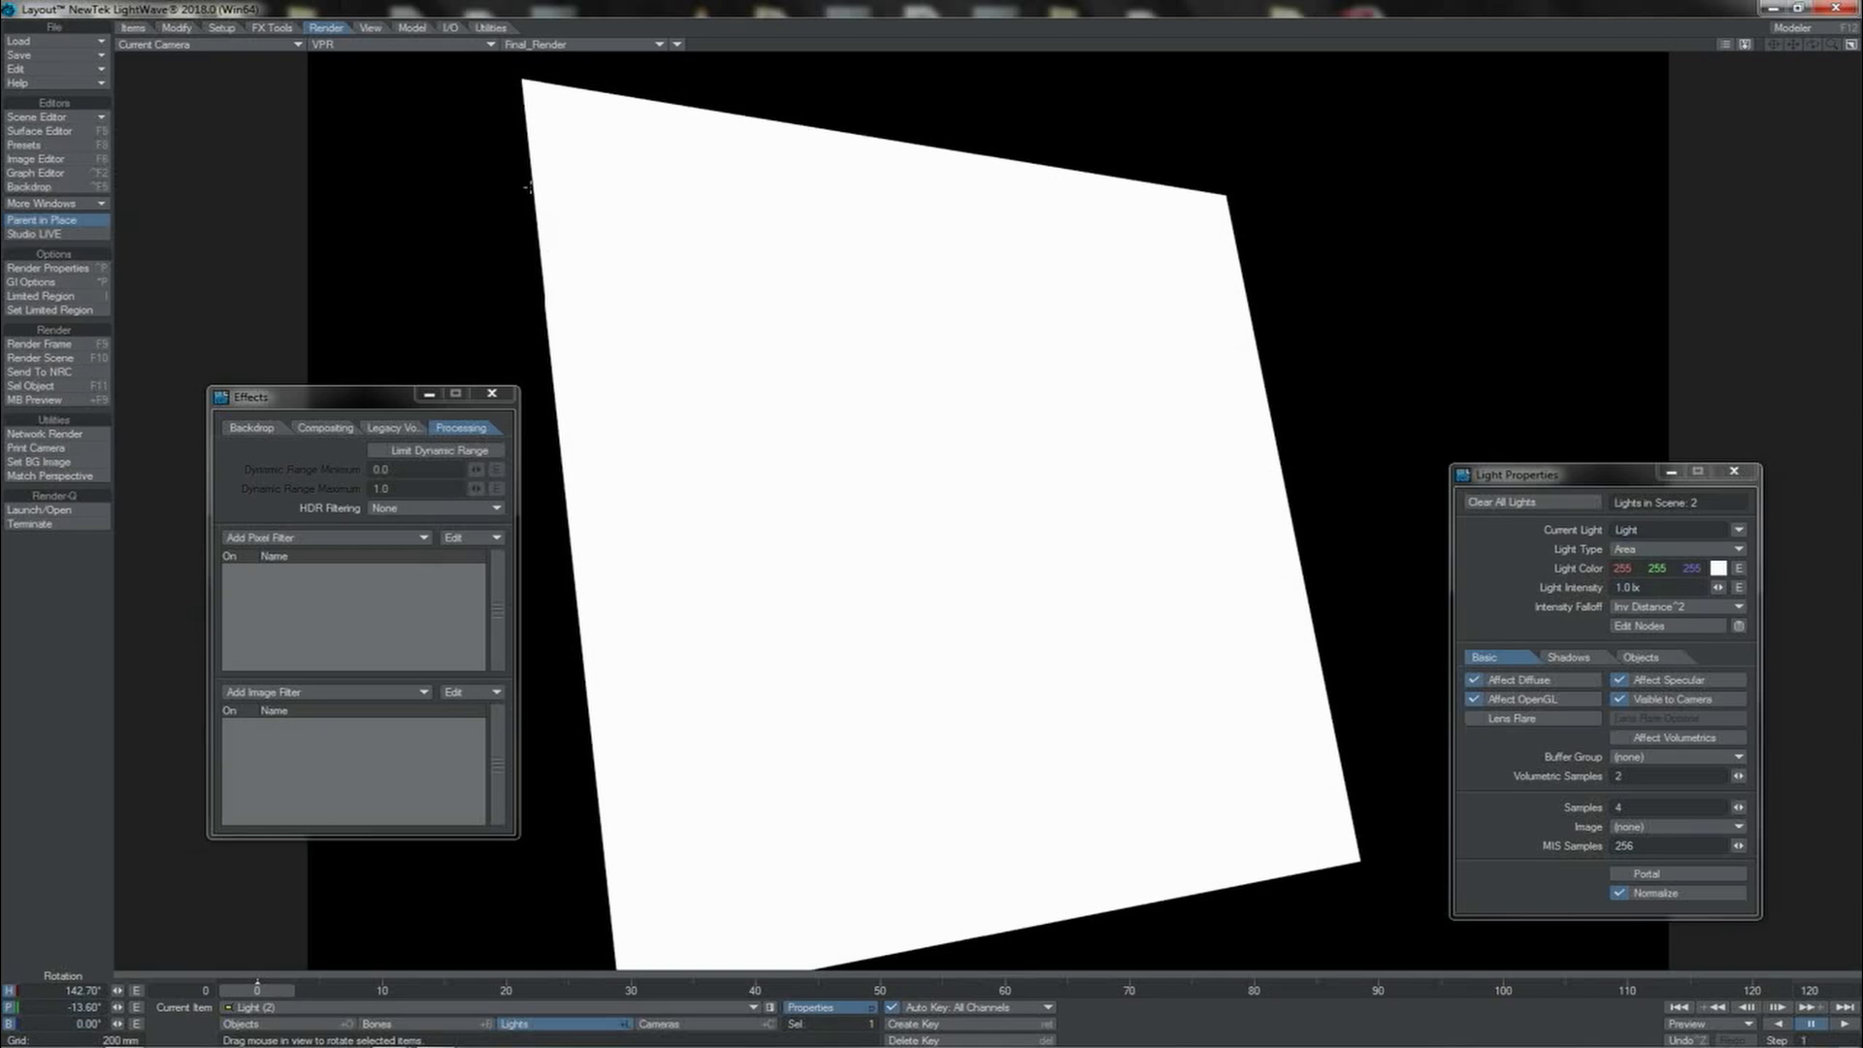
Render the frame and inspect the white light's top-left edge at 400% zoom.
key(F9)
click(970, 334)
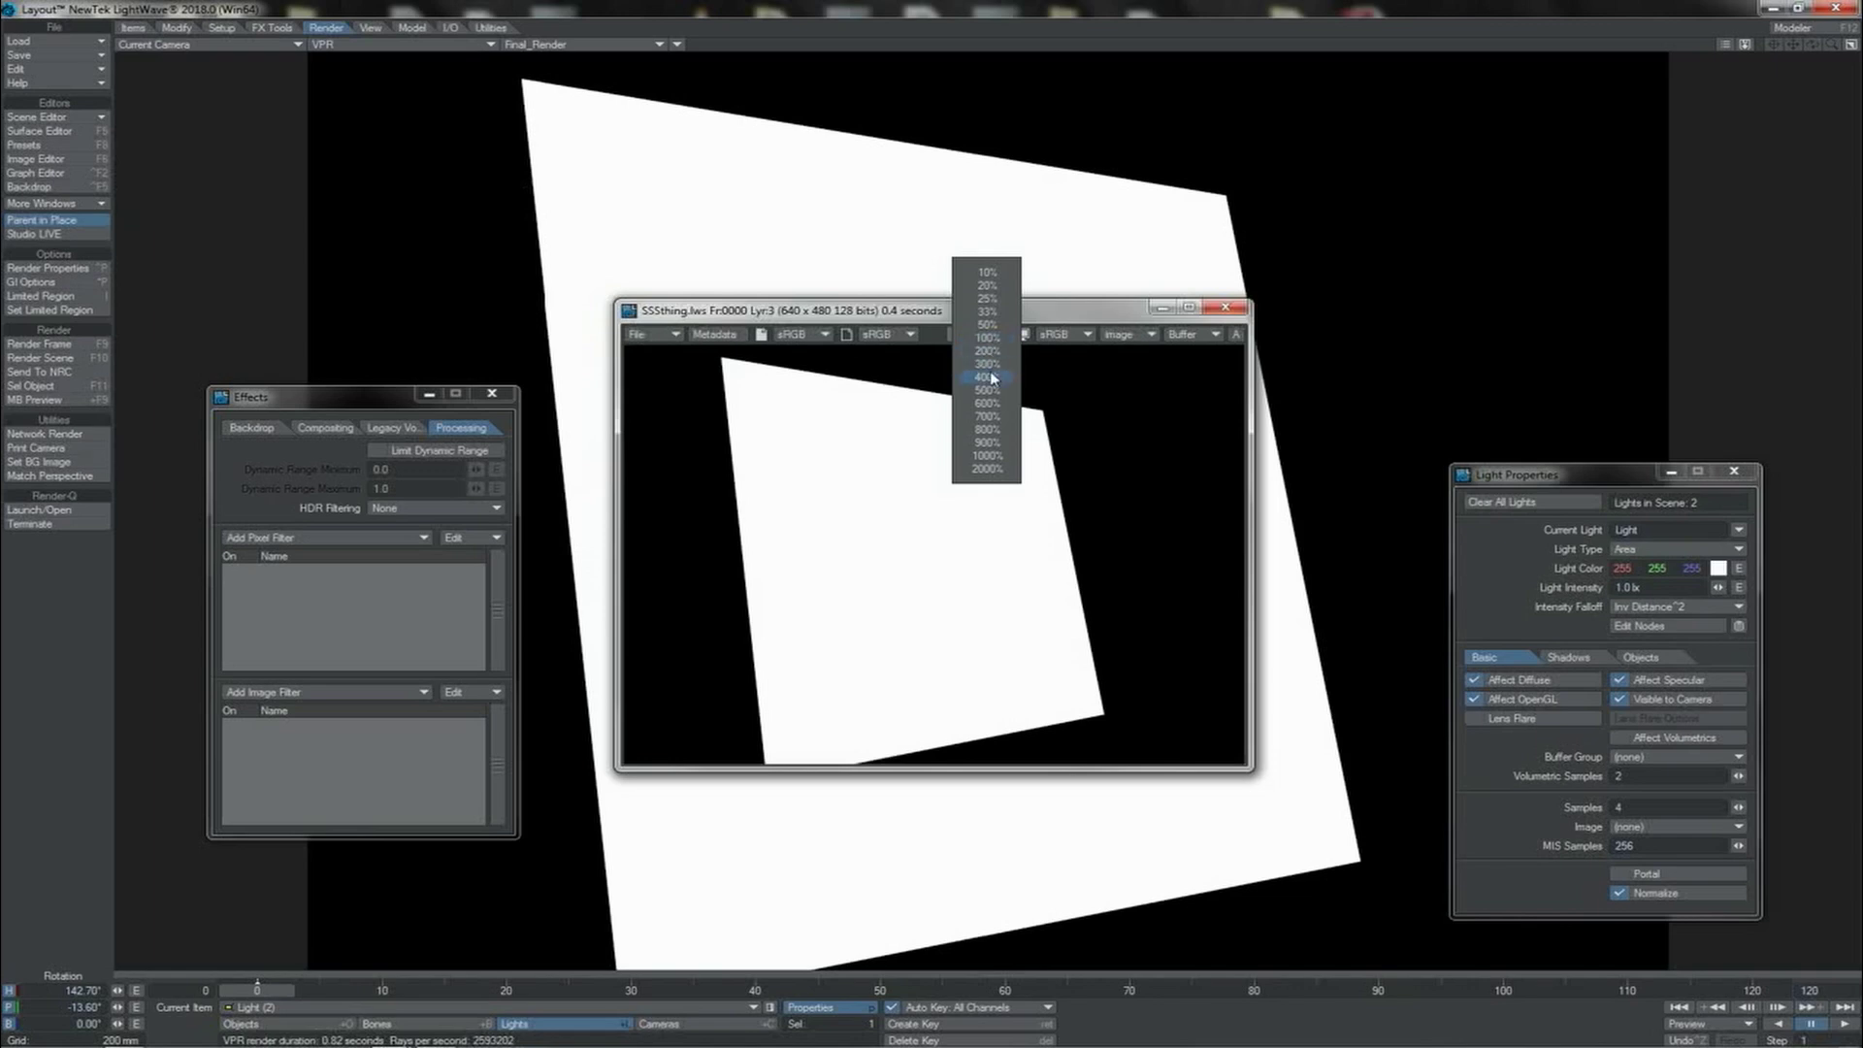
click(992, 379)
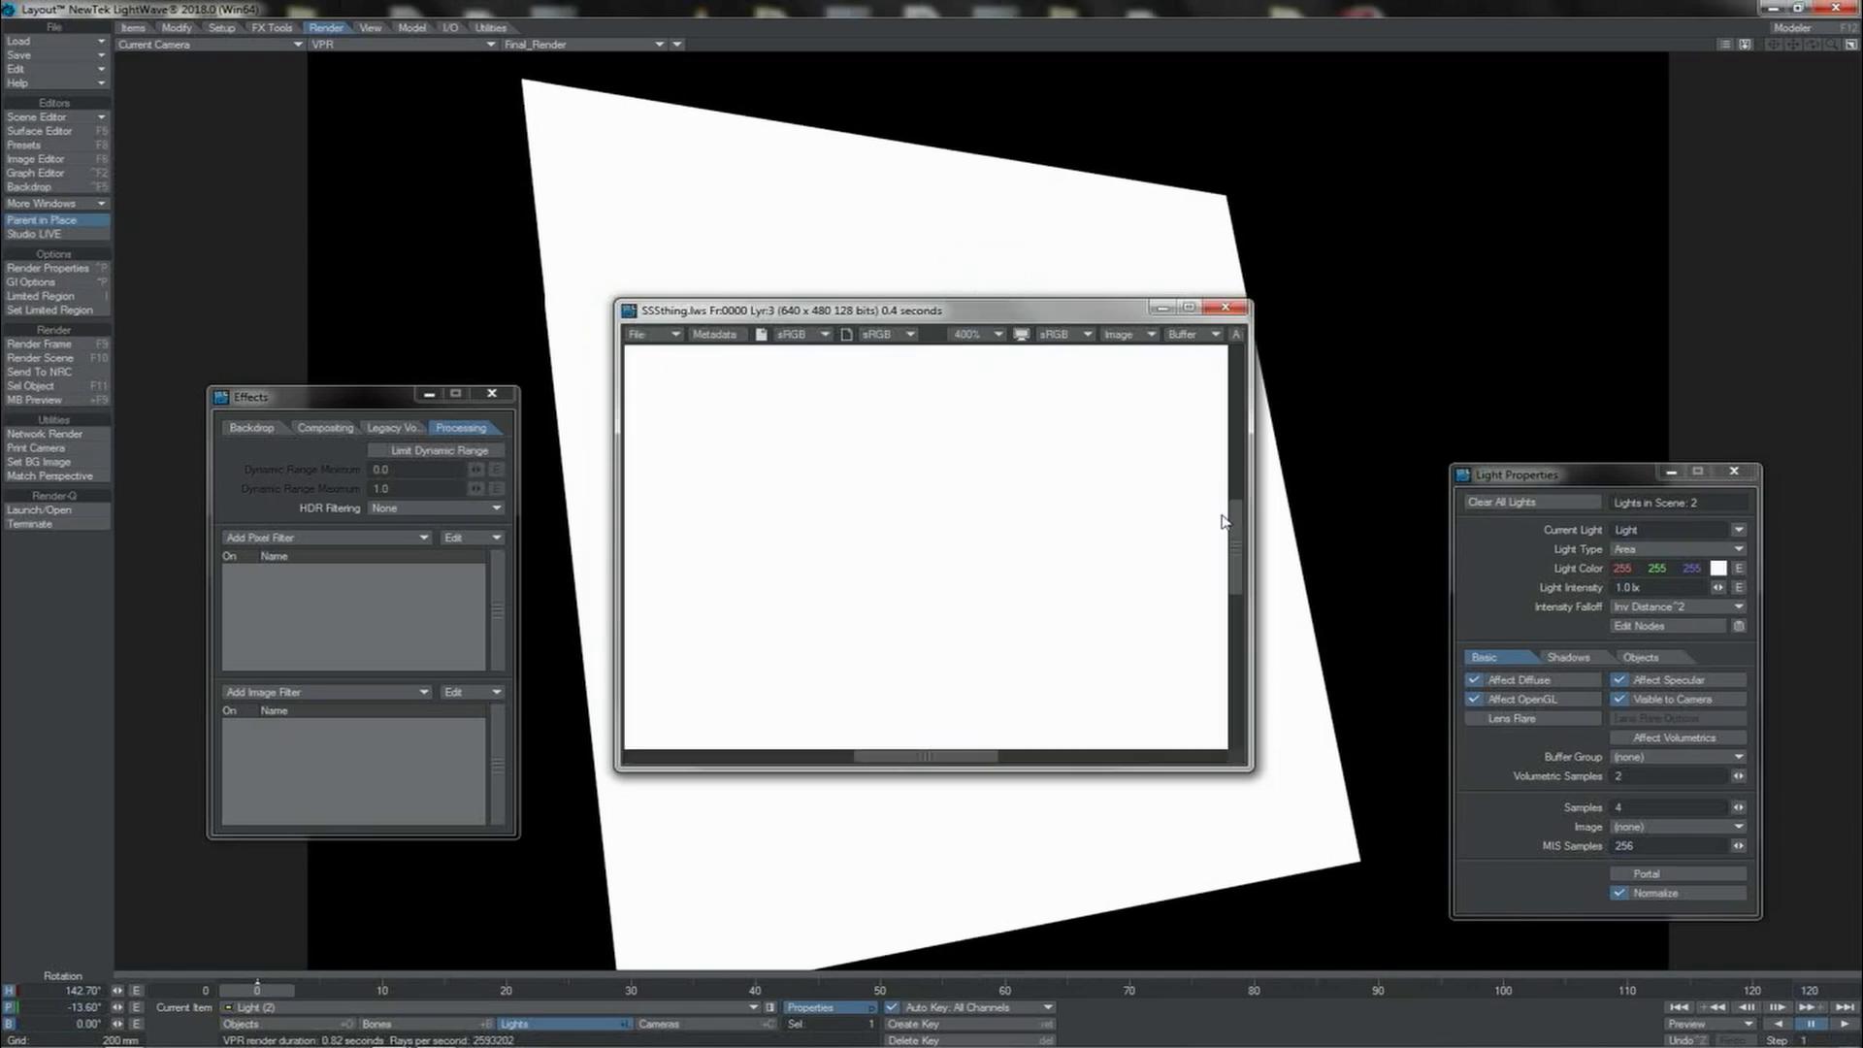
drag(1241, 527, 1238, 393)
drag(886, 763, 741, 761)
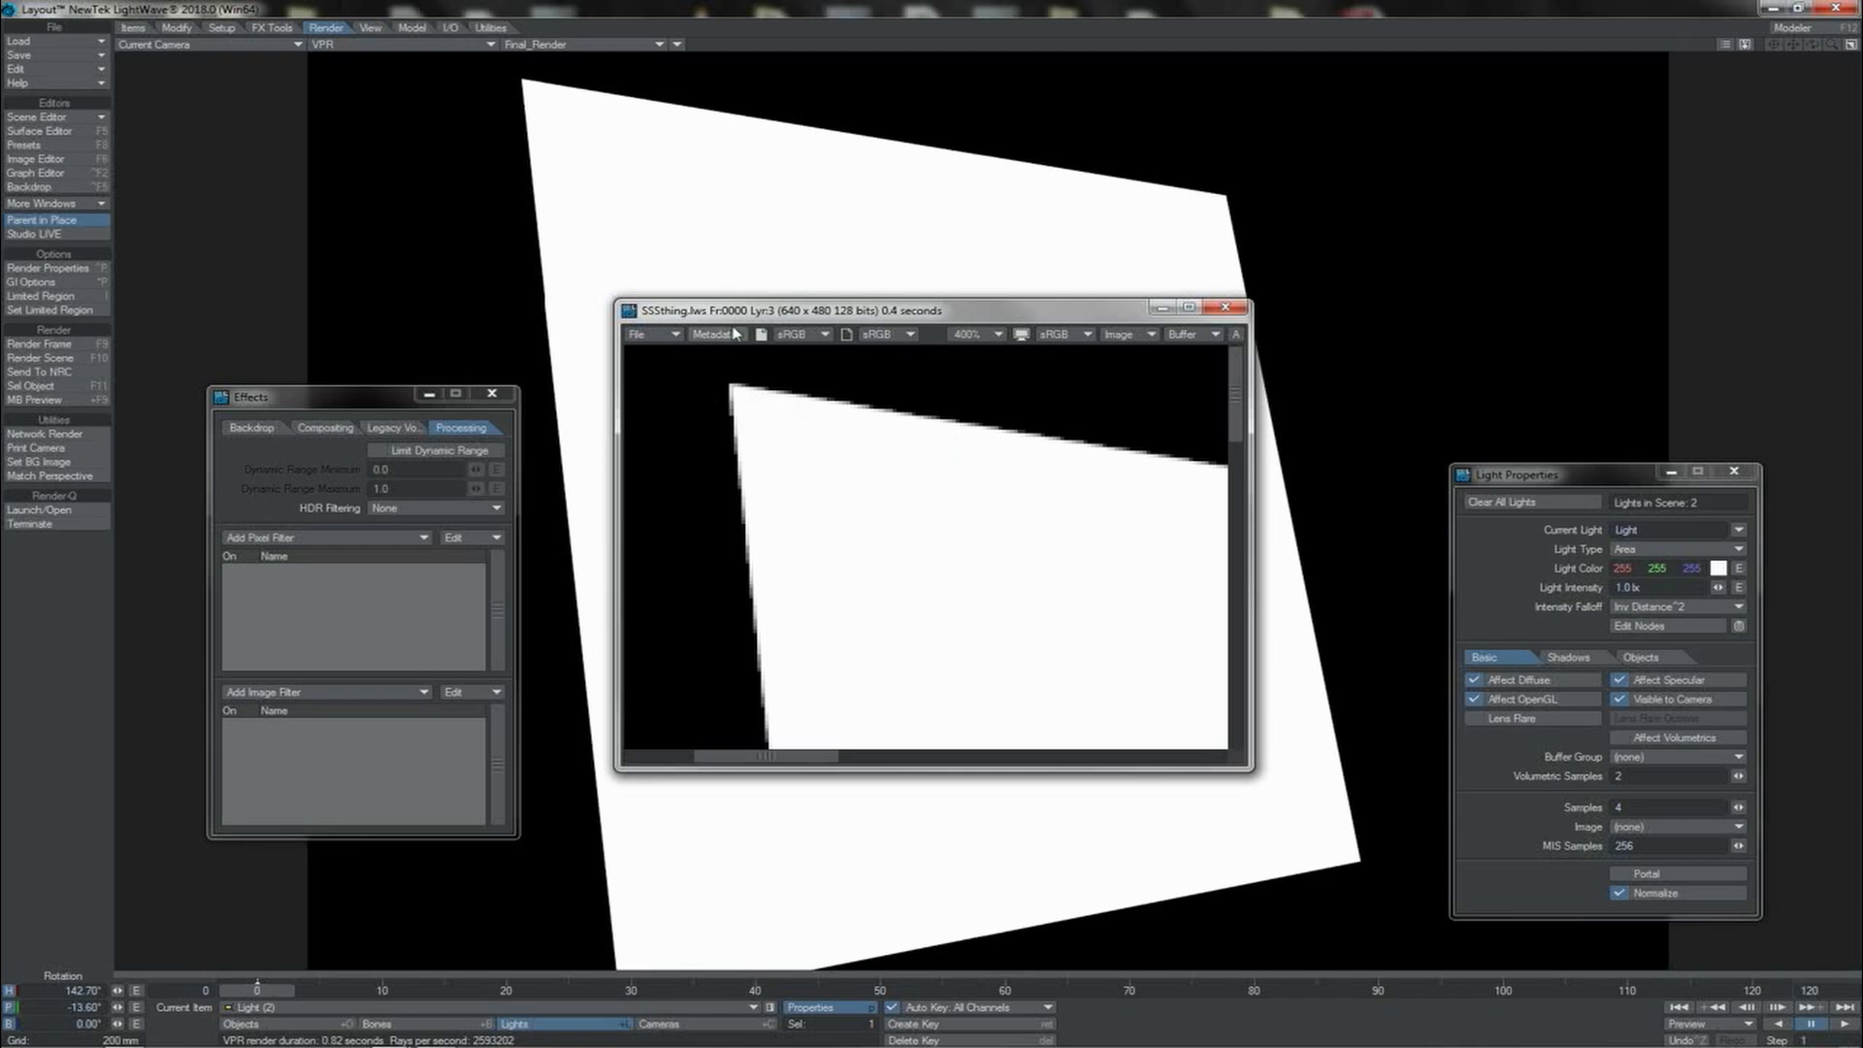
Set the area light's intensity to 10.
click(1657, 587)
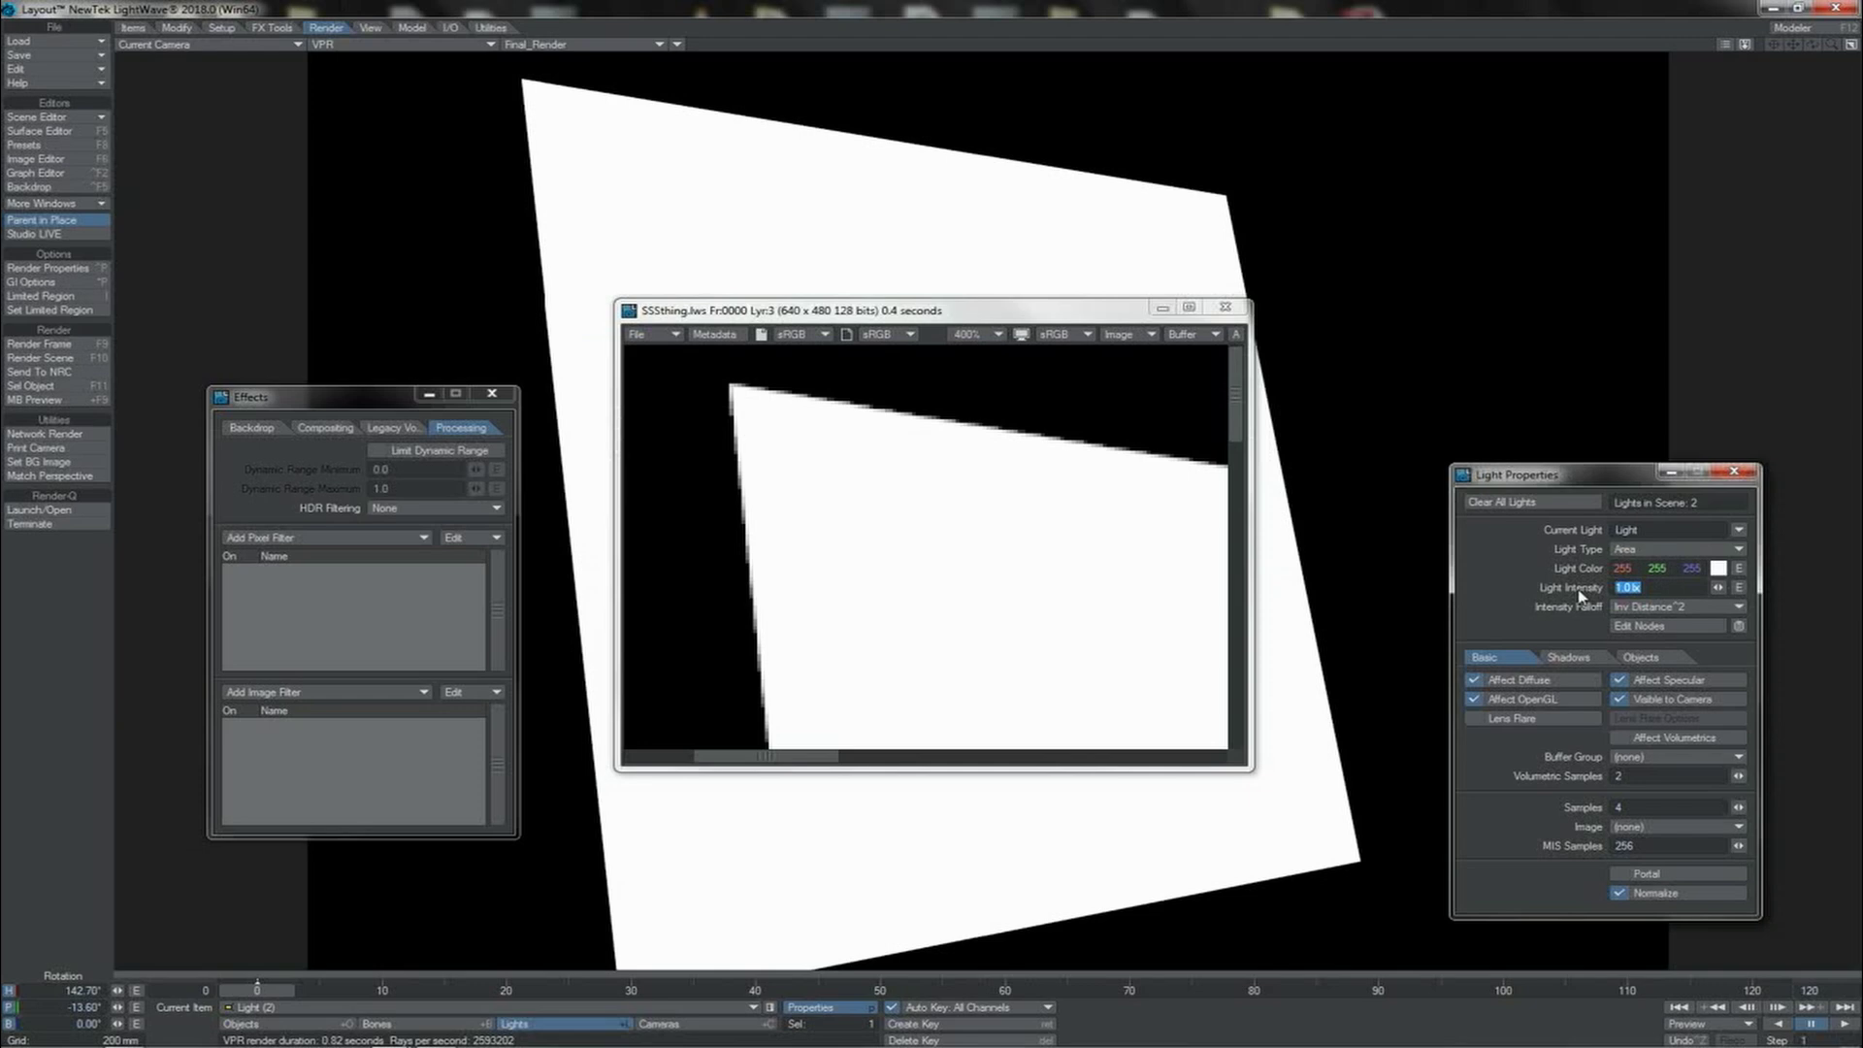
text(10)
key(Return)
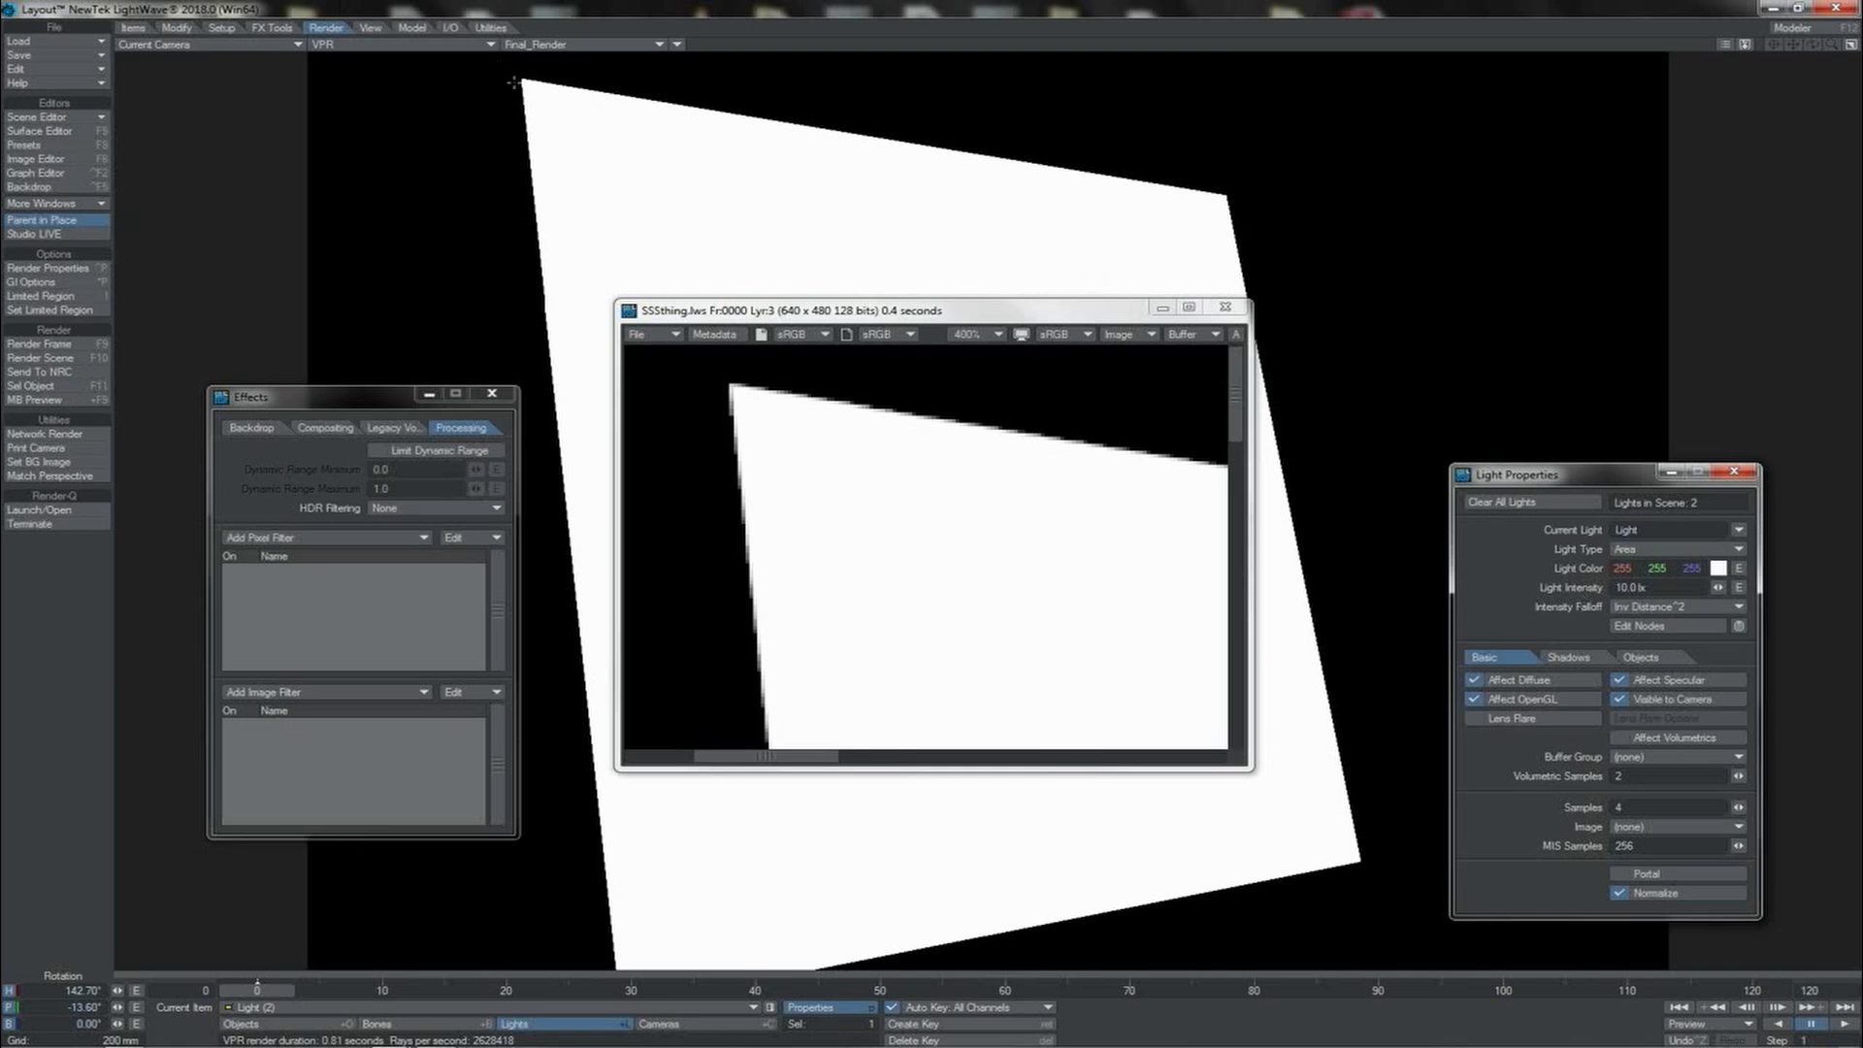
Re-render and compare the new jagged edge with the earlier smoother render.
key(F9)
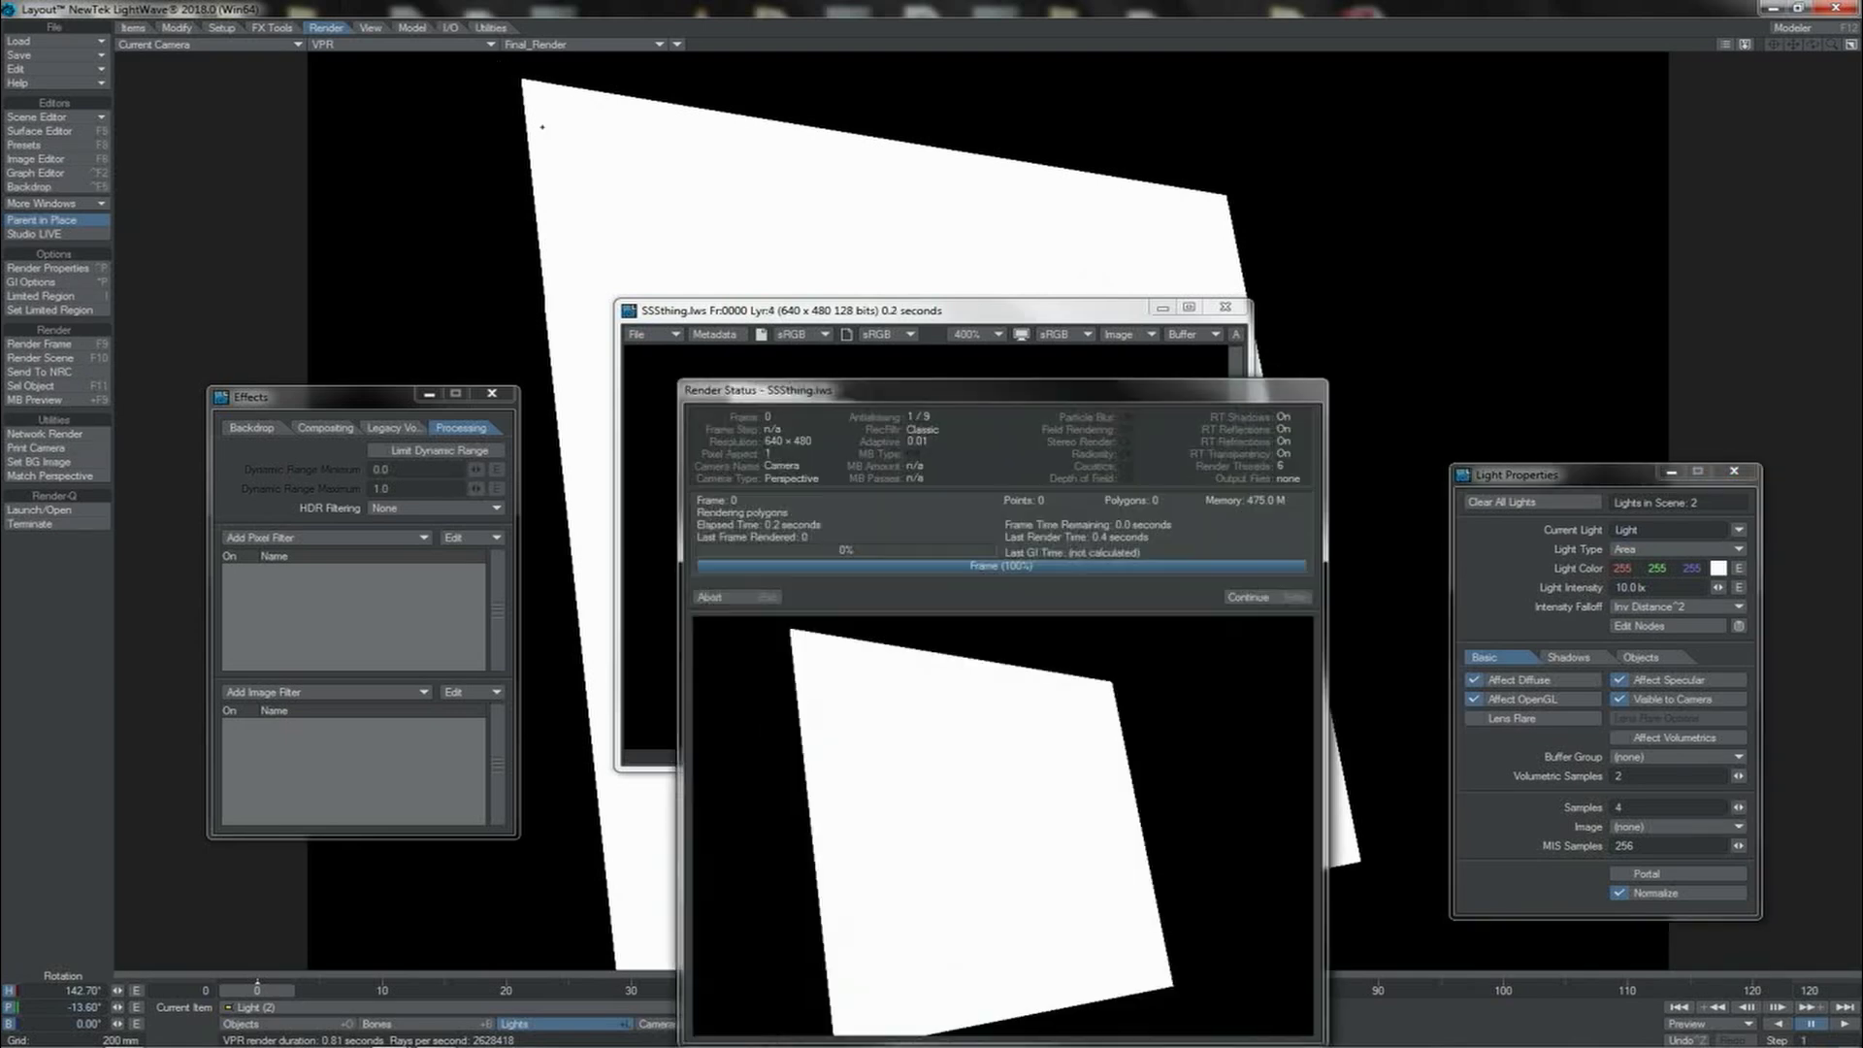
click(1249, 597)
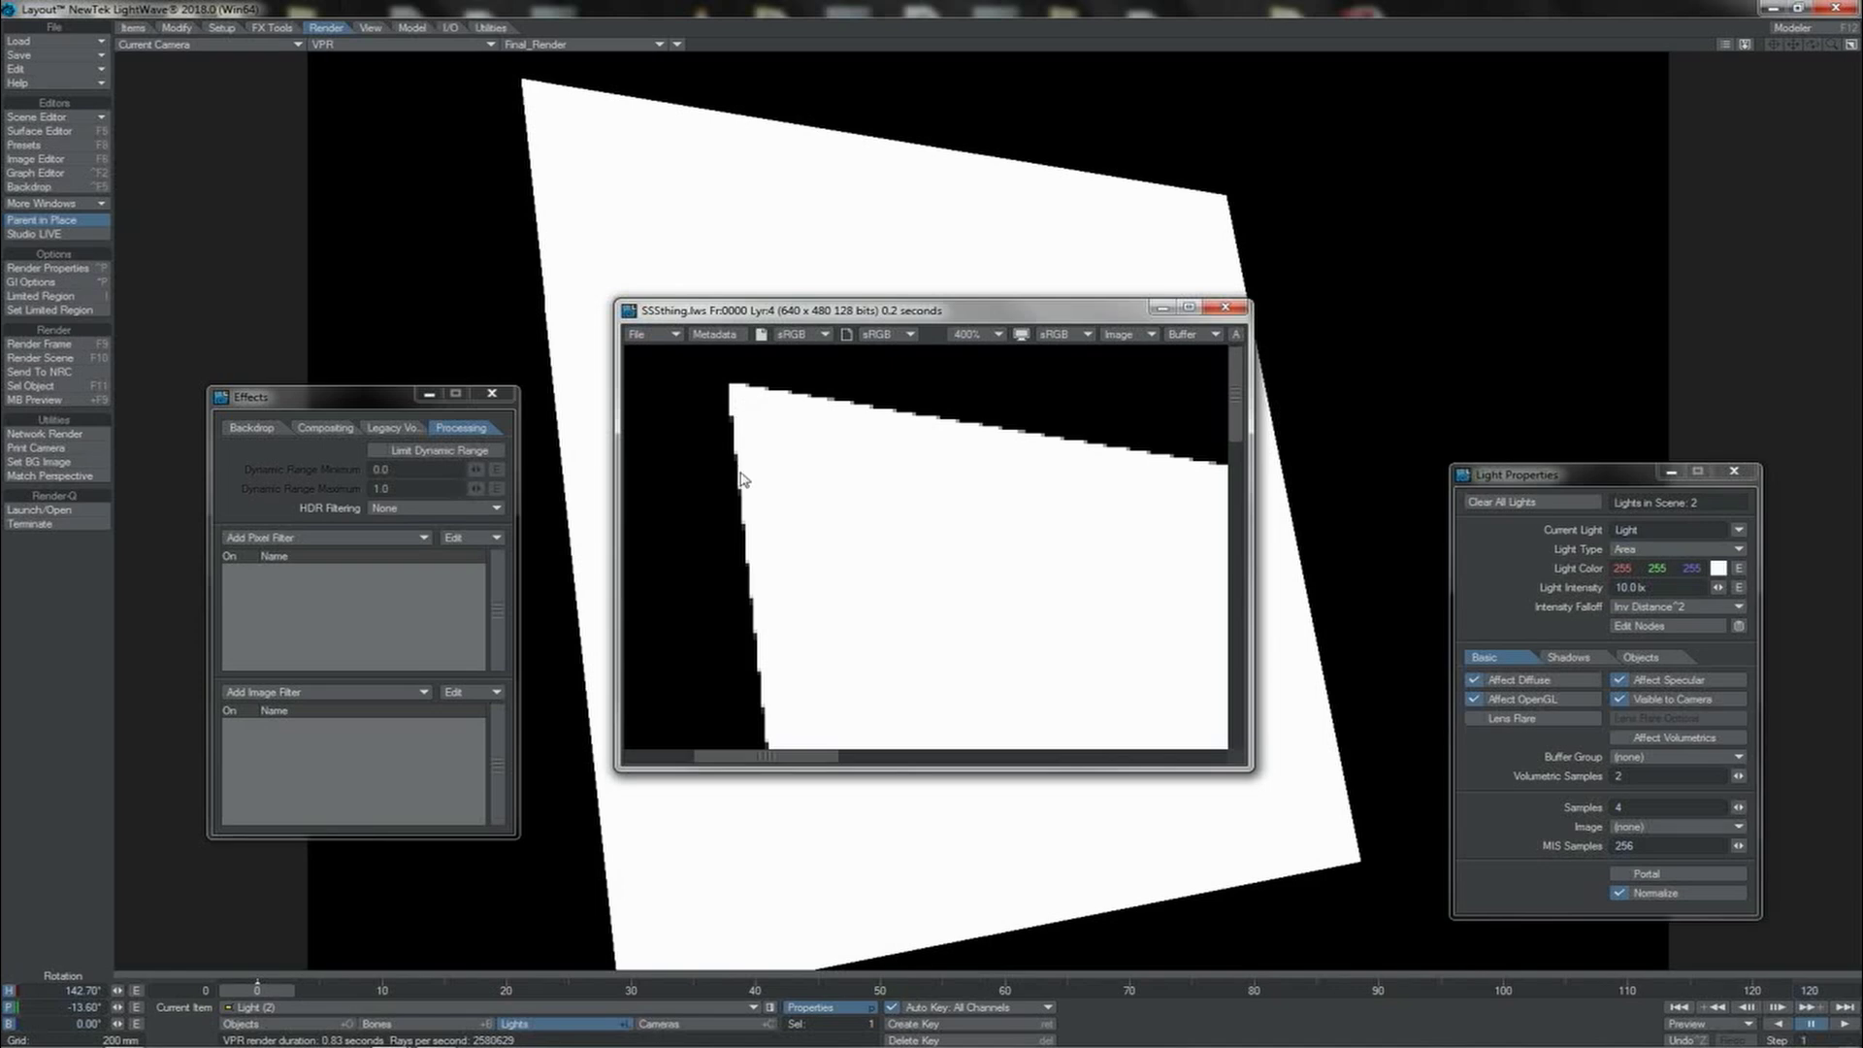
key(Down)
key(Up)
Raise the camera's maximum antialiasing samples and re-render the frame.
click(670, 1024)
click(827, 1009)
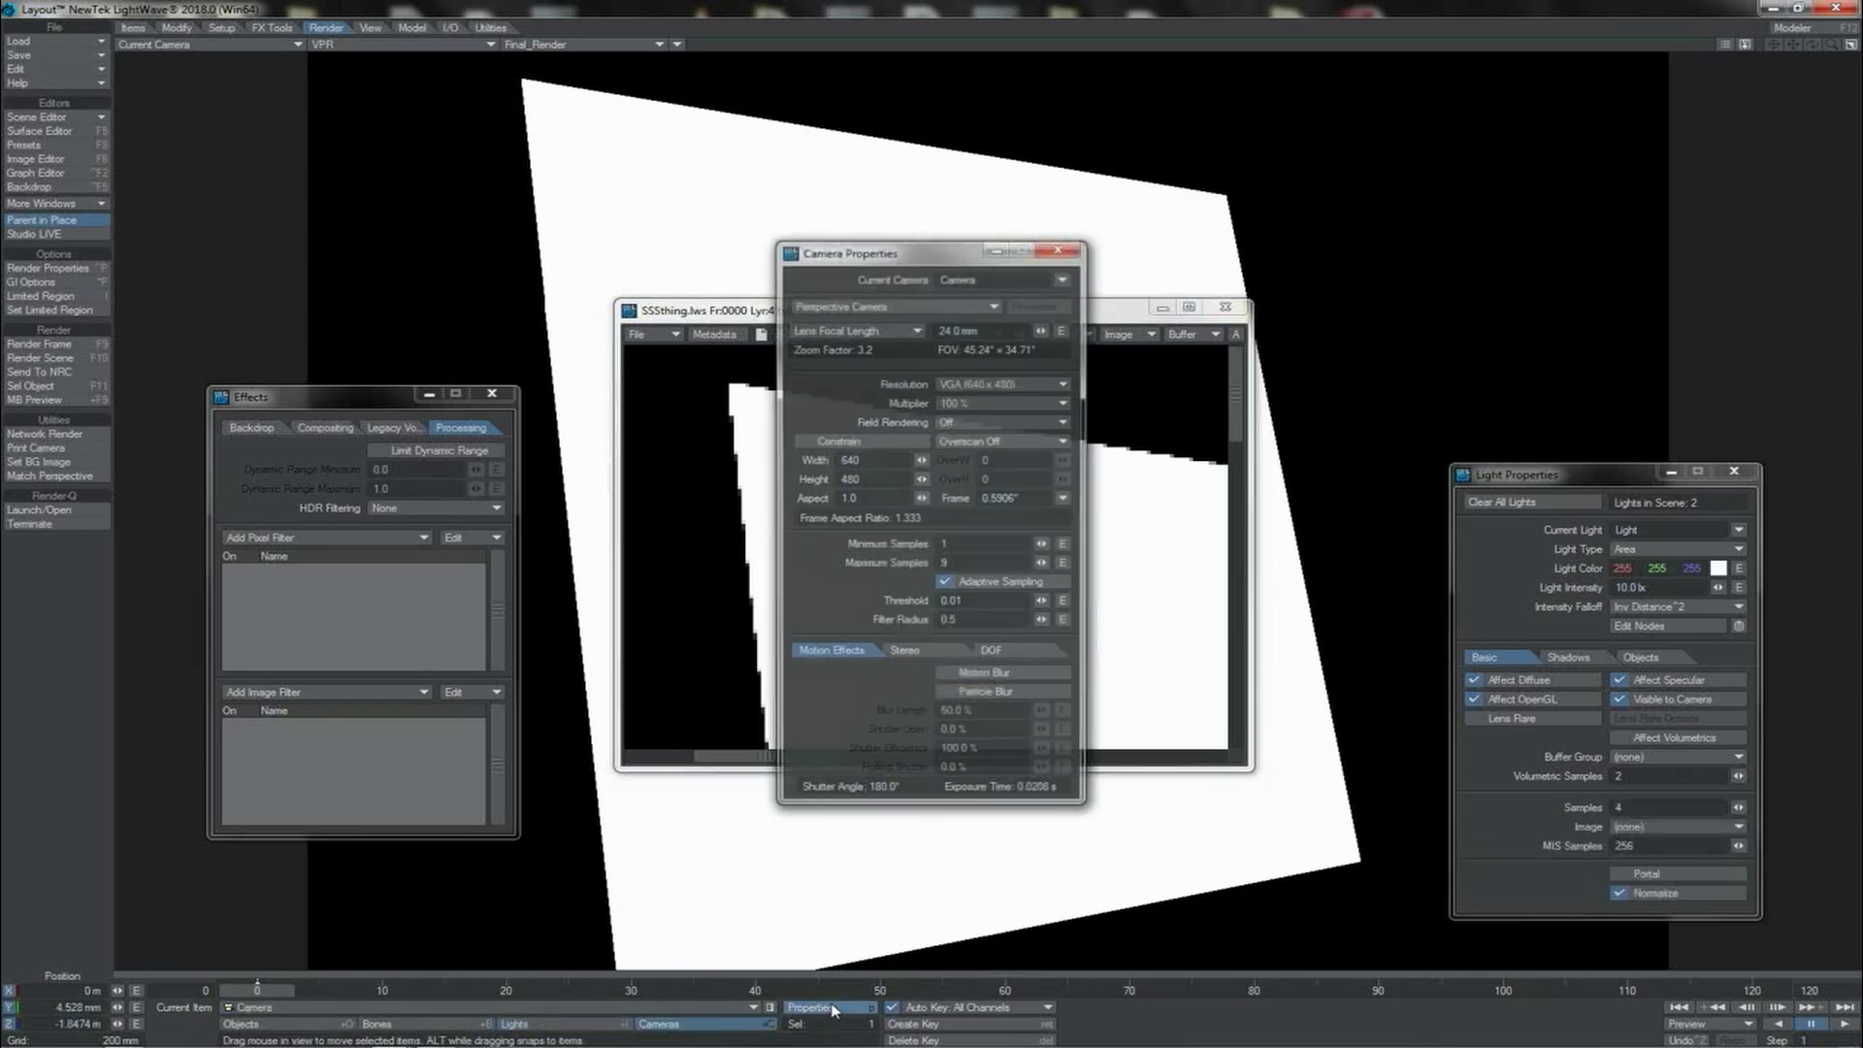
click(961, 563)
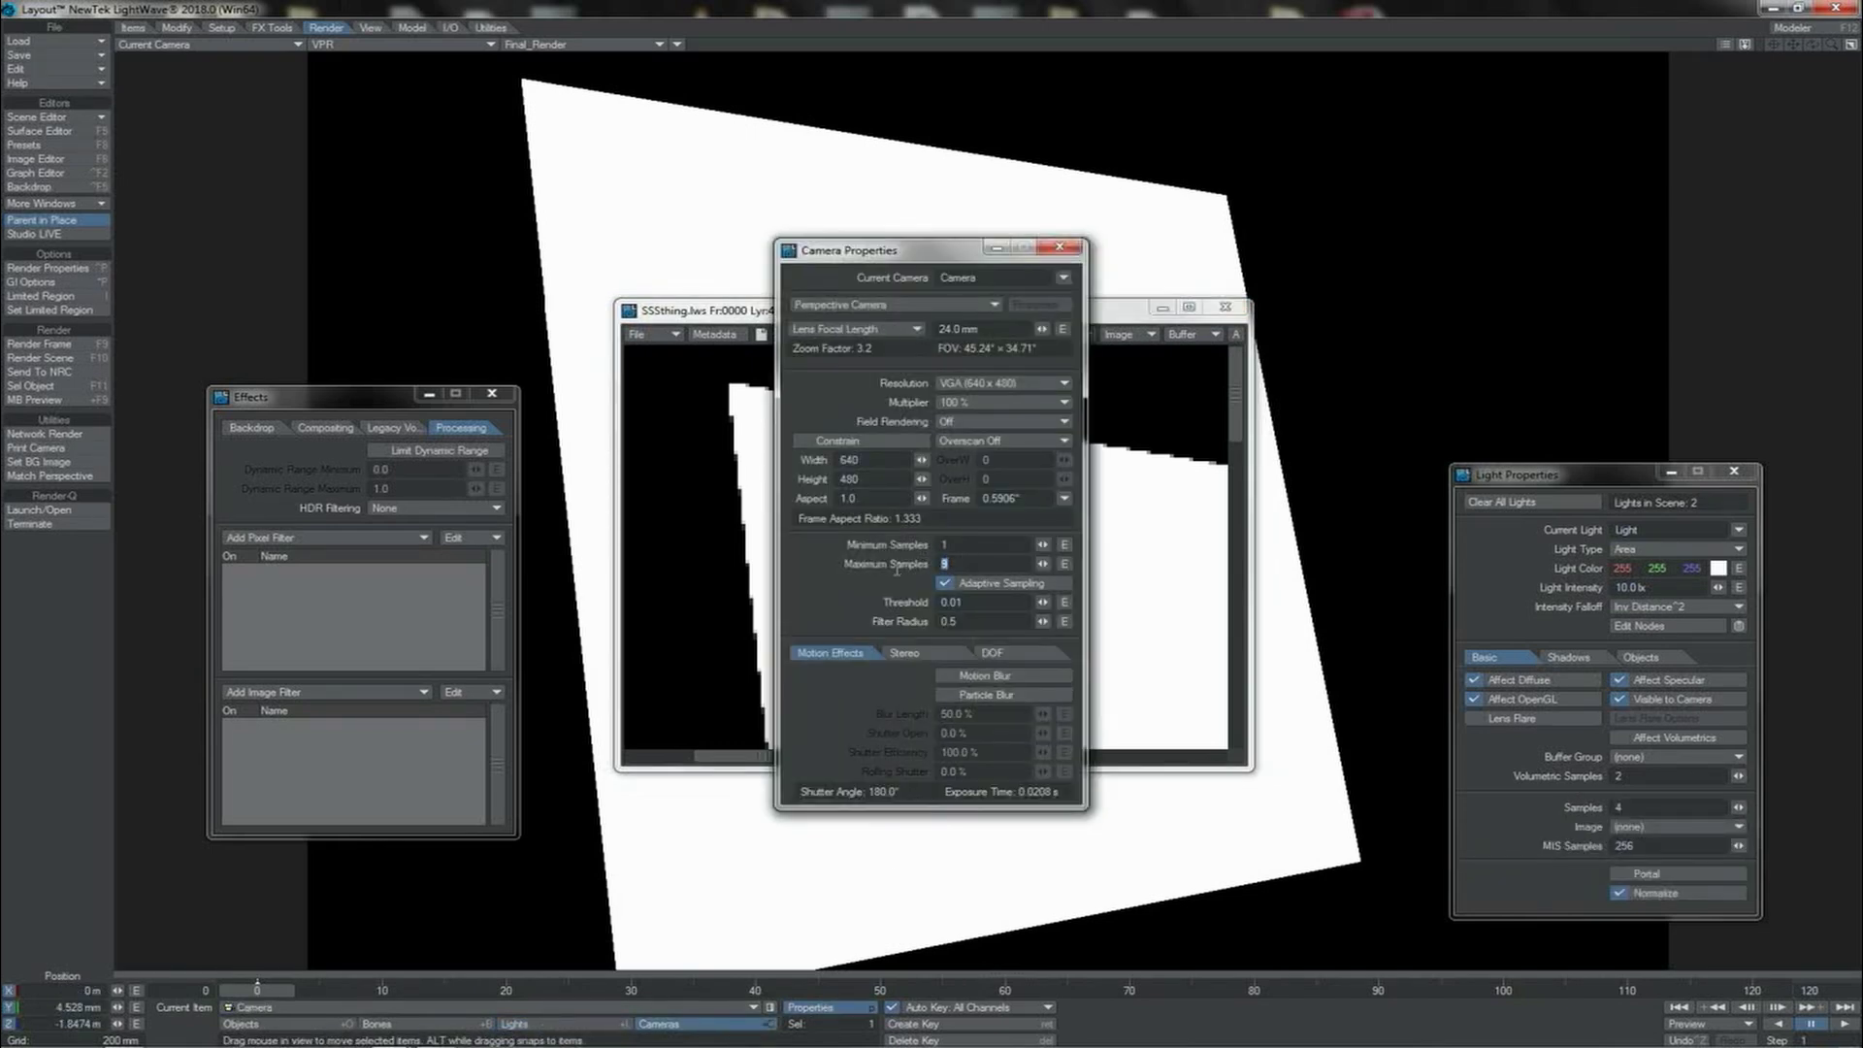
key(F9)
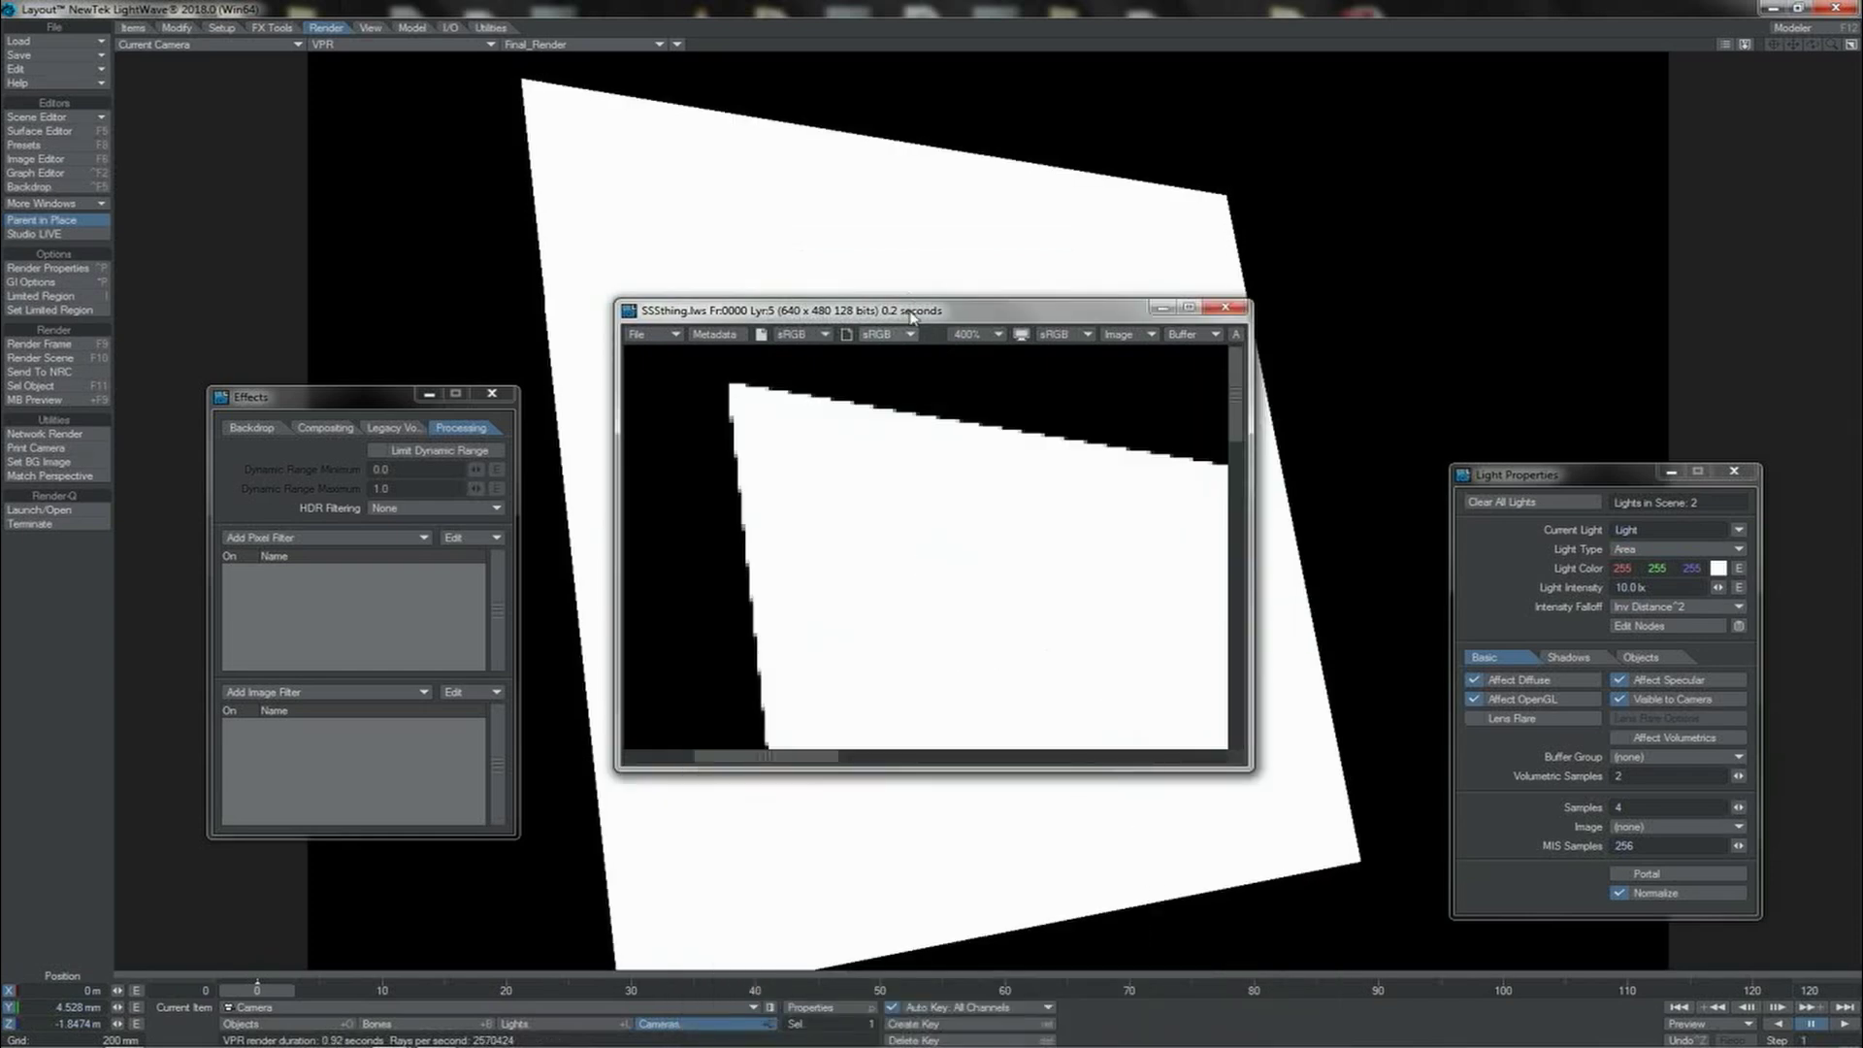
key(F9)
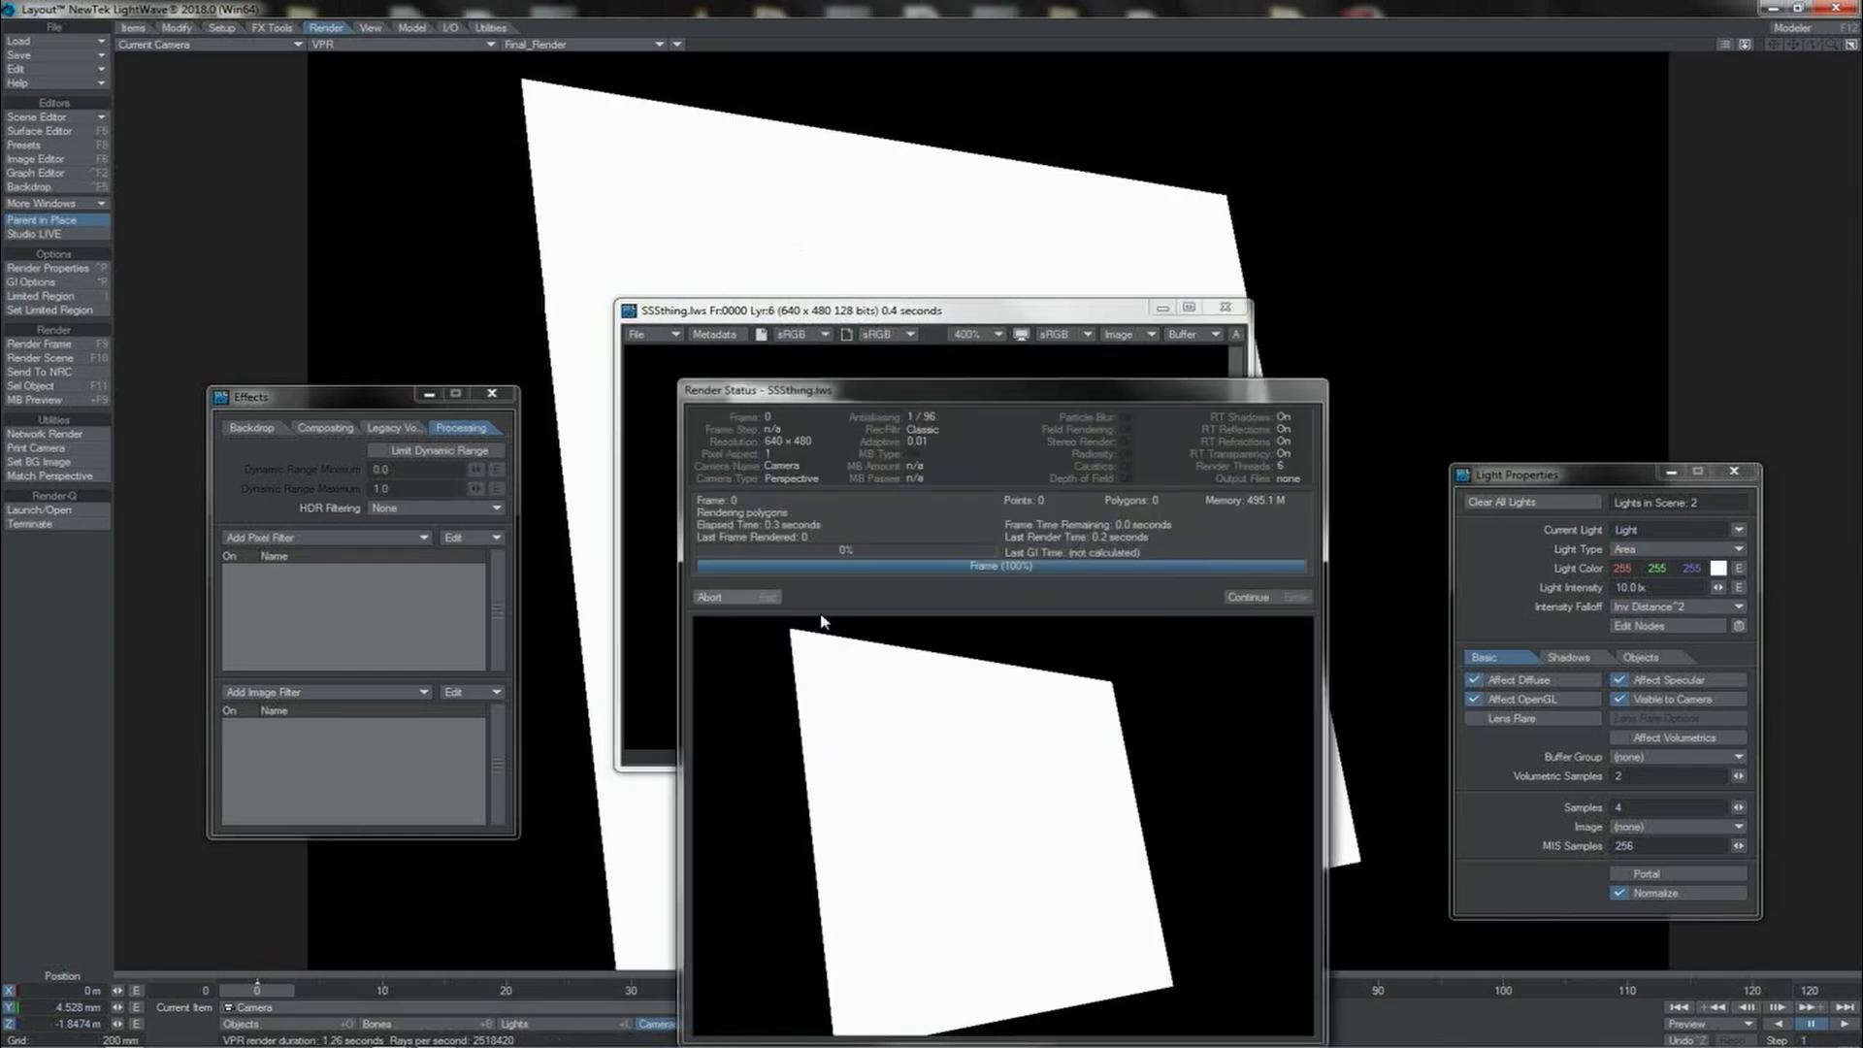
click(1265, 600)
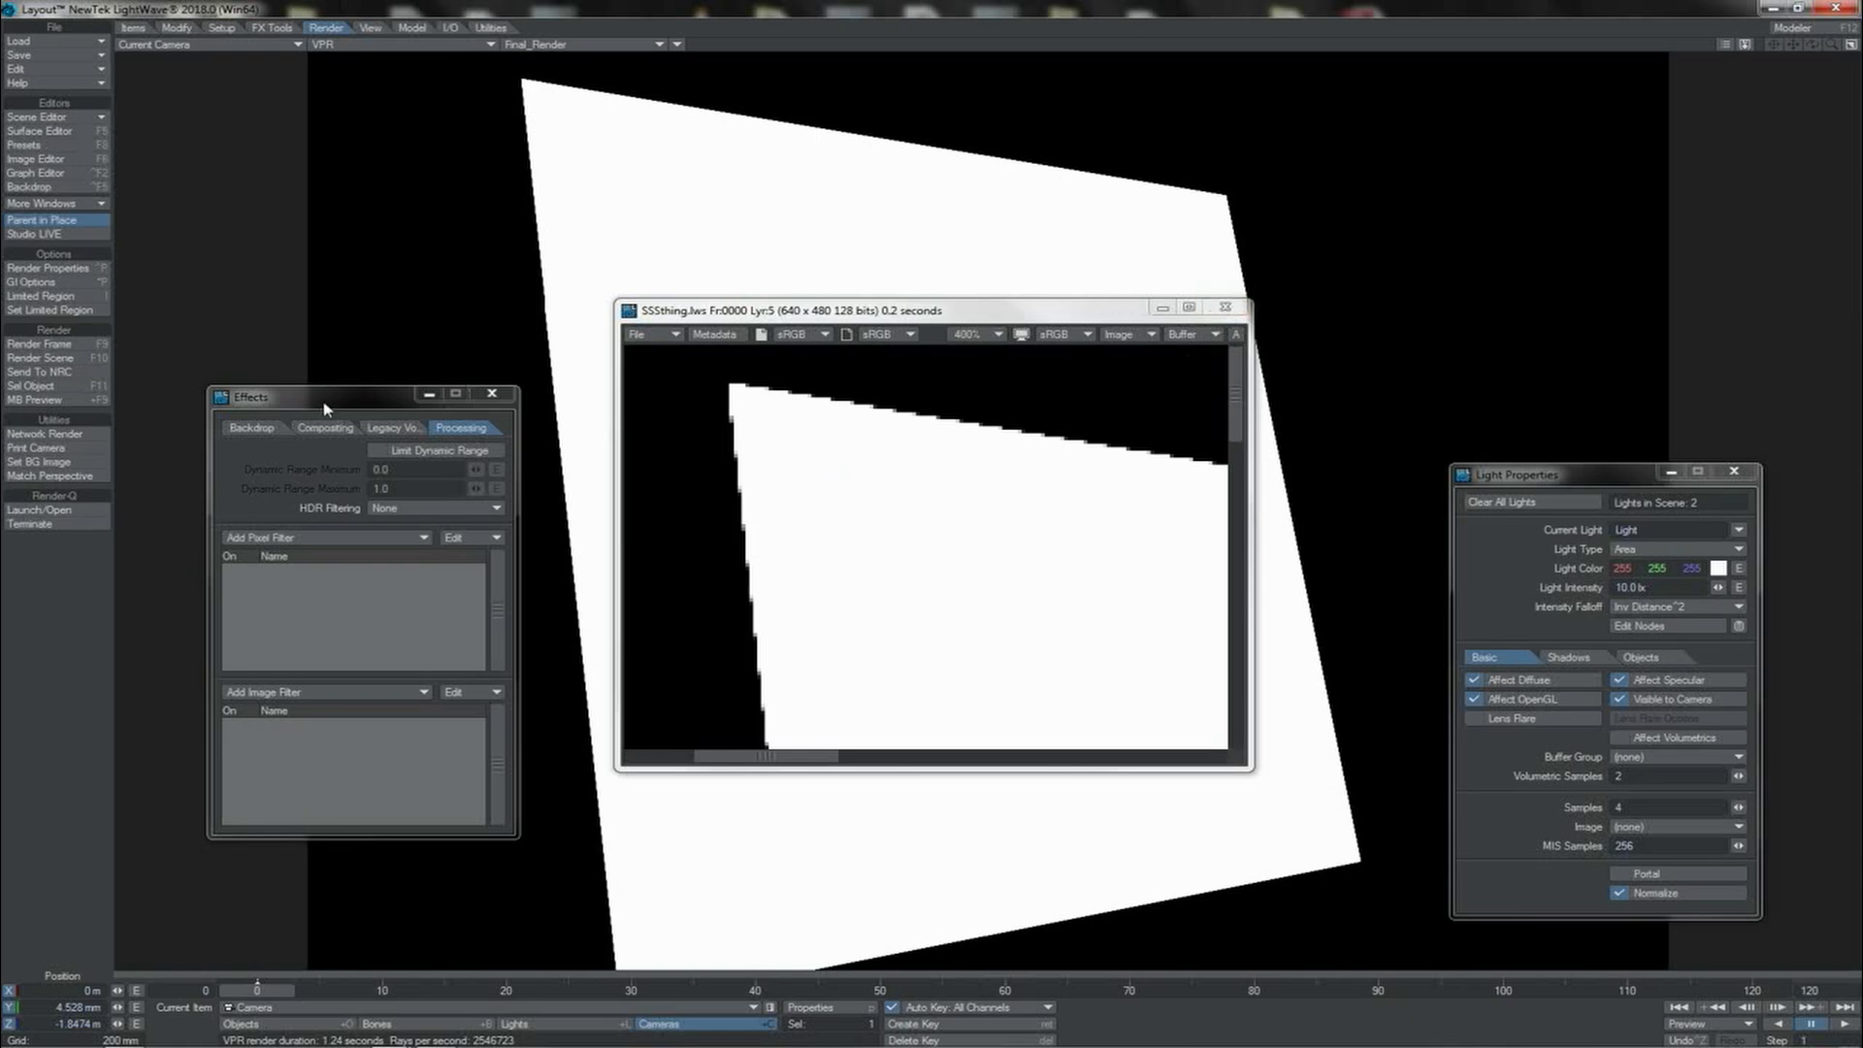
Enable Limit Dynamic Range in Processing and render the SSSthing frame with F9.
drag(325, 407, 337, 405)
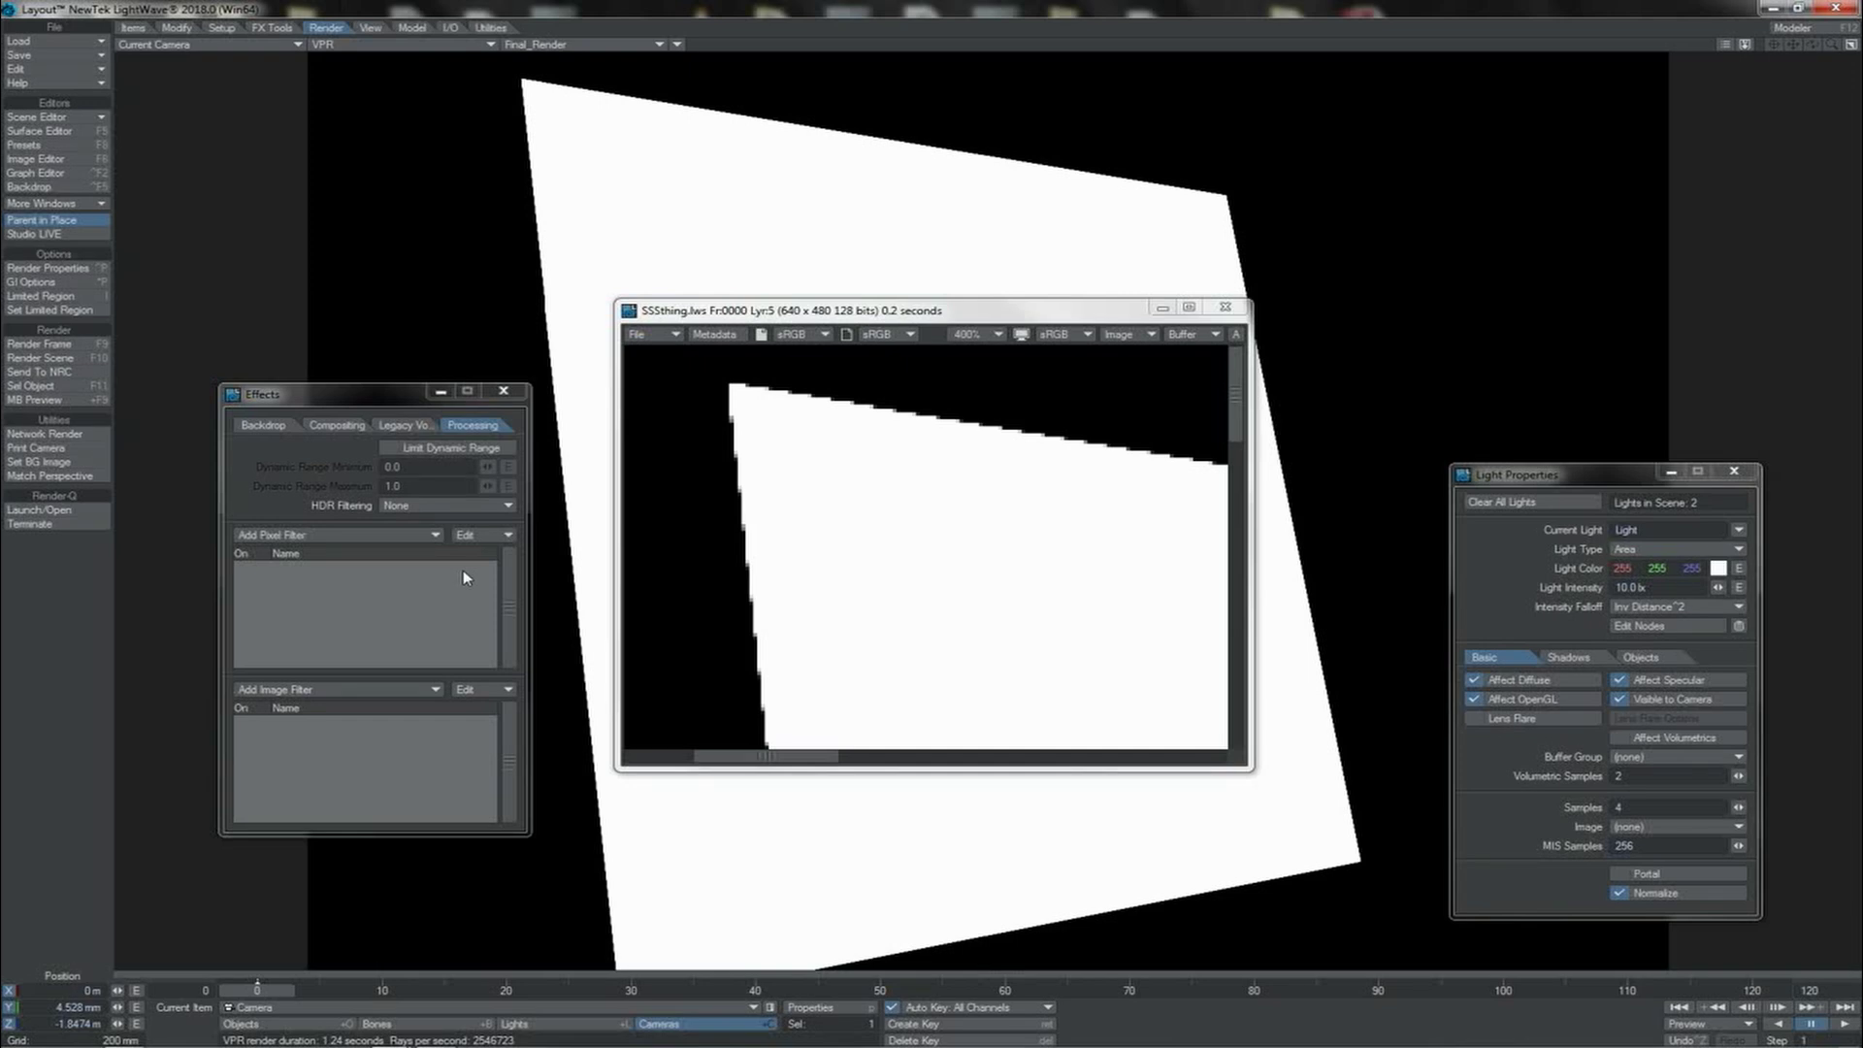
click(402, 450)
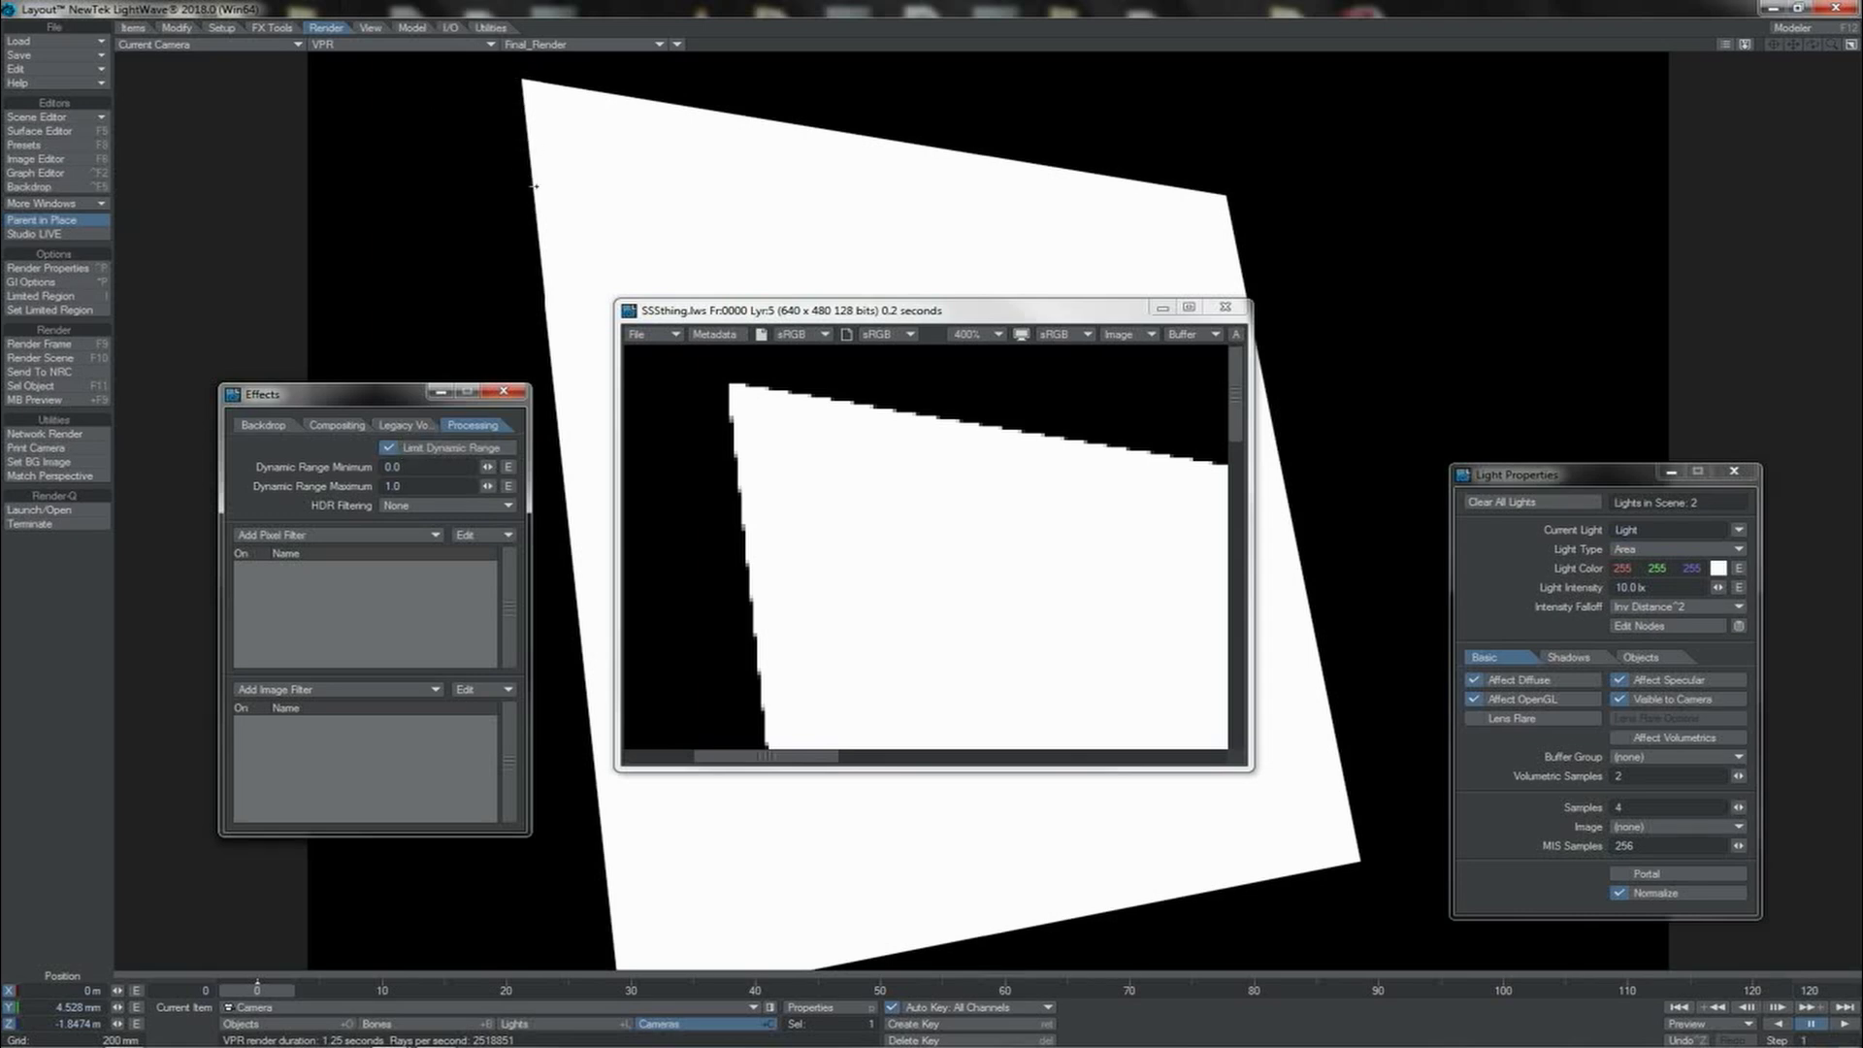
key(F9)
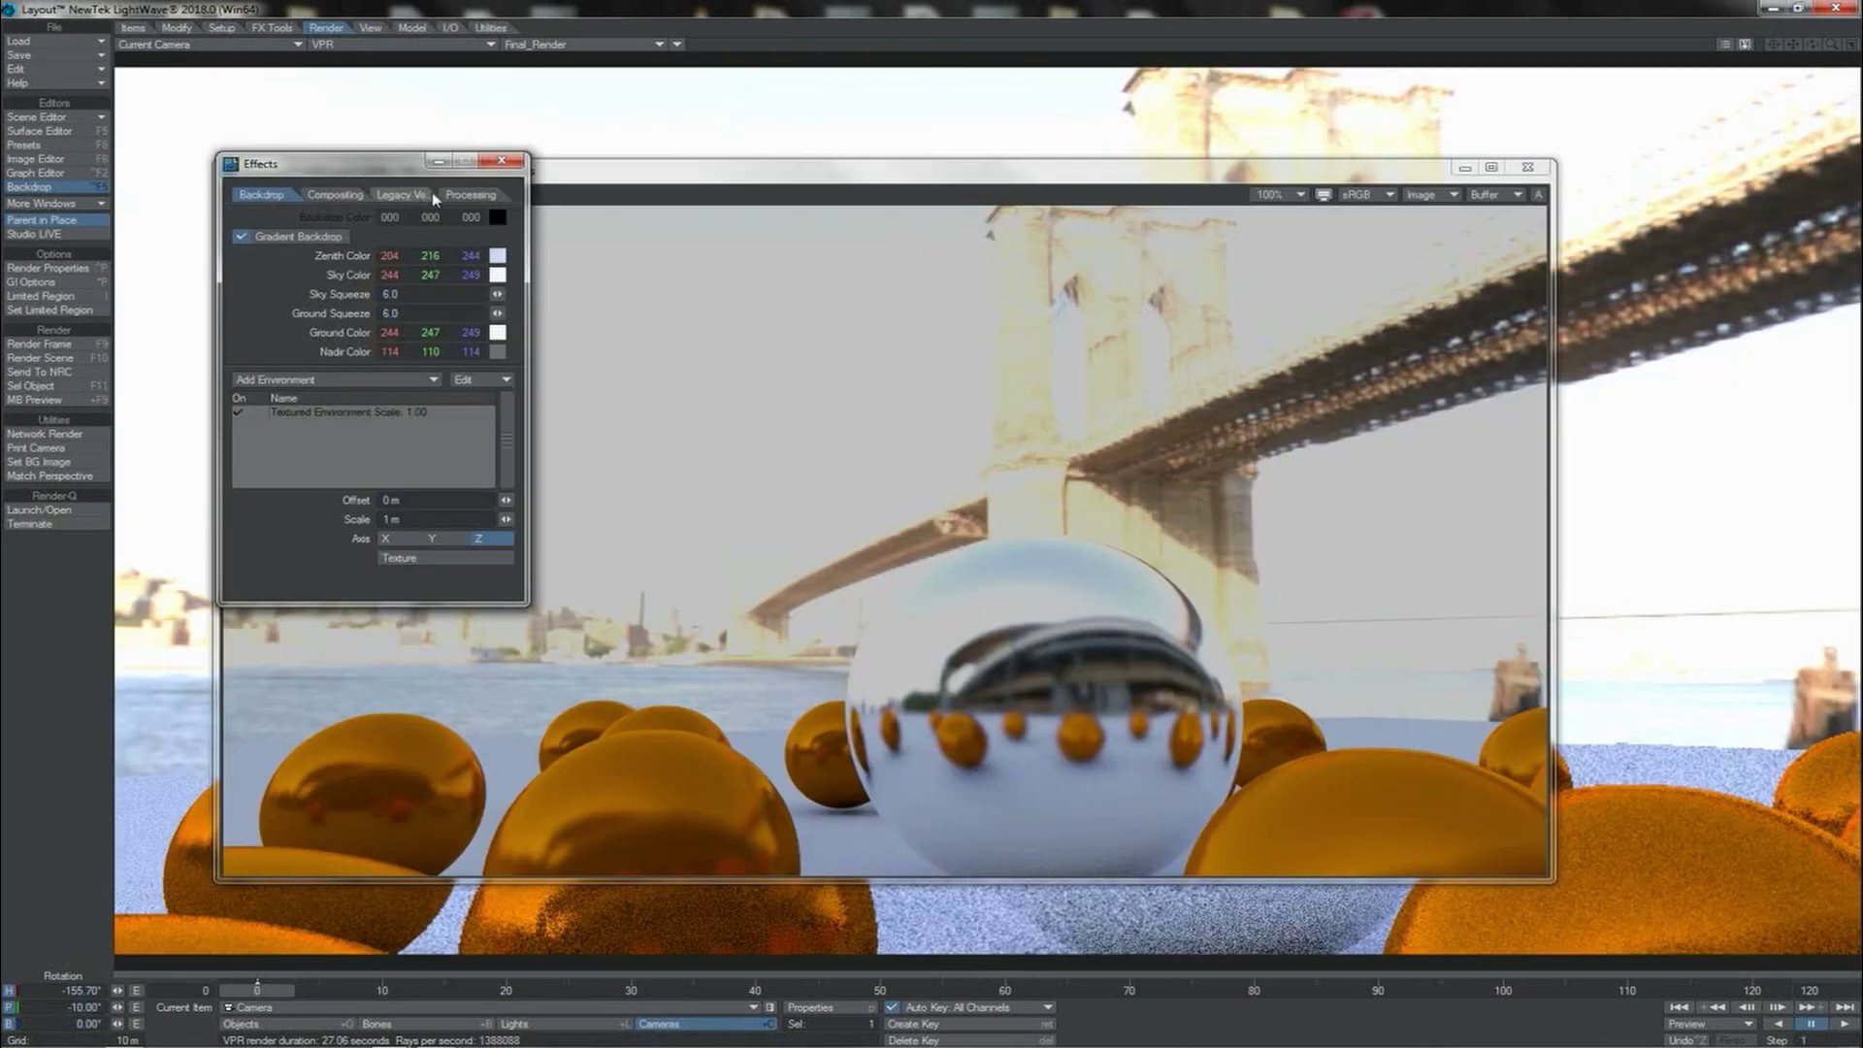
Check the bridge scene's Processing settings, then switch back to the white area light scene.
click(470, 194)
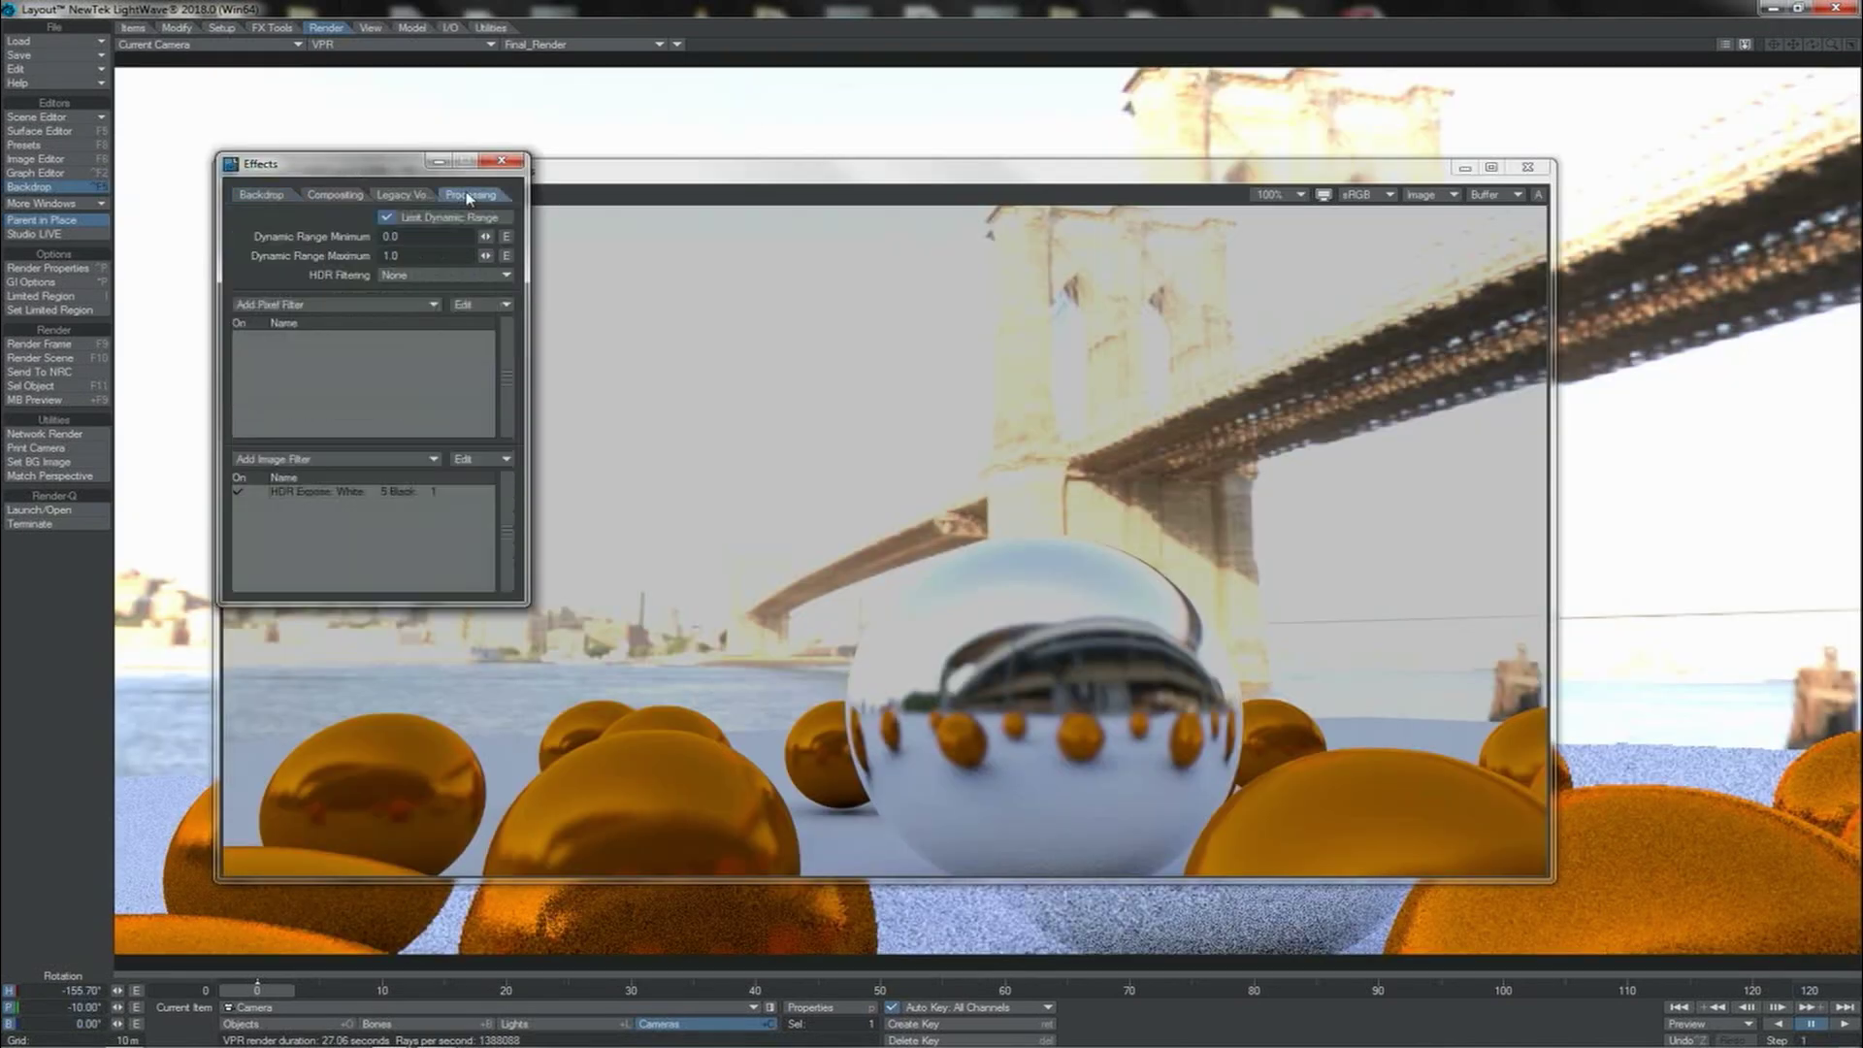
drag(392, 159, 1640, 357)
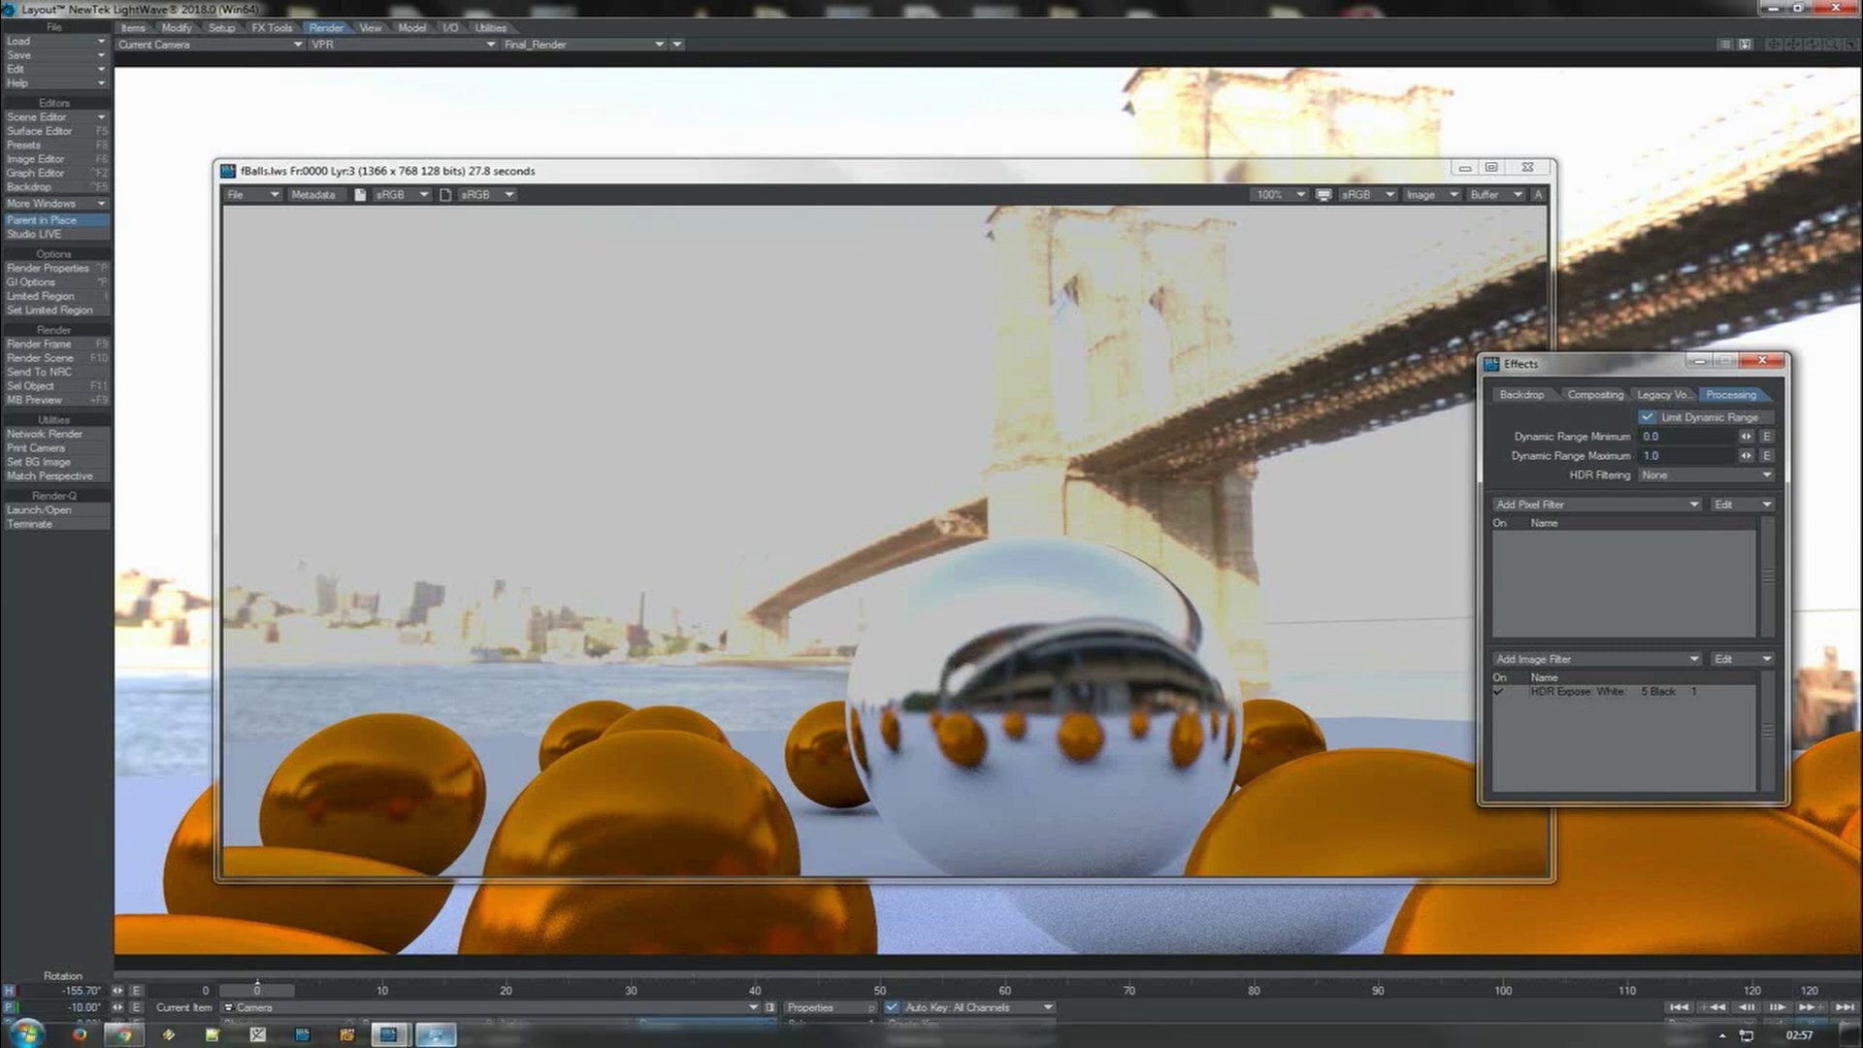
mouse_move(388, 1034)
click(282, 936)
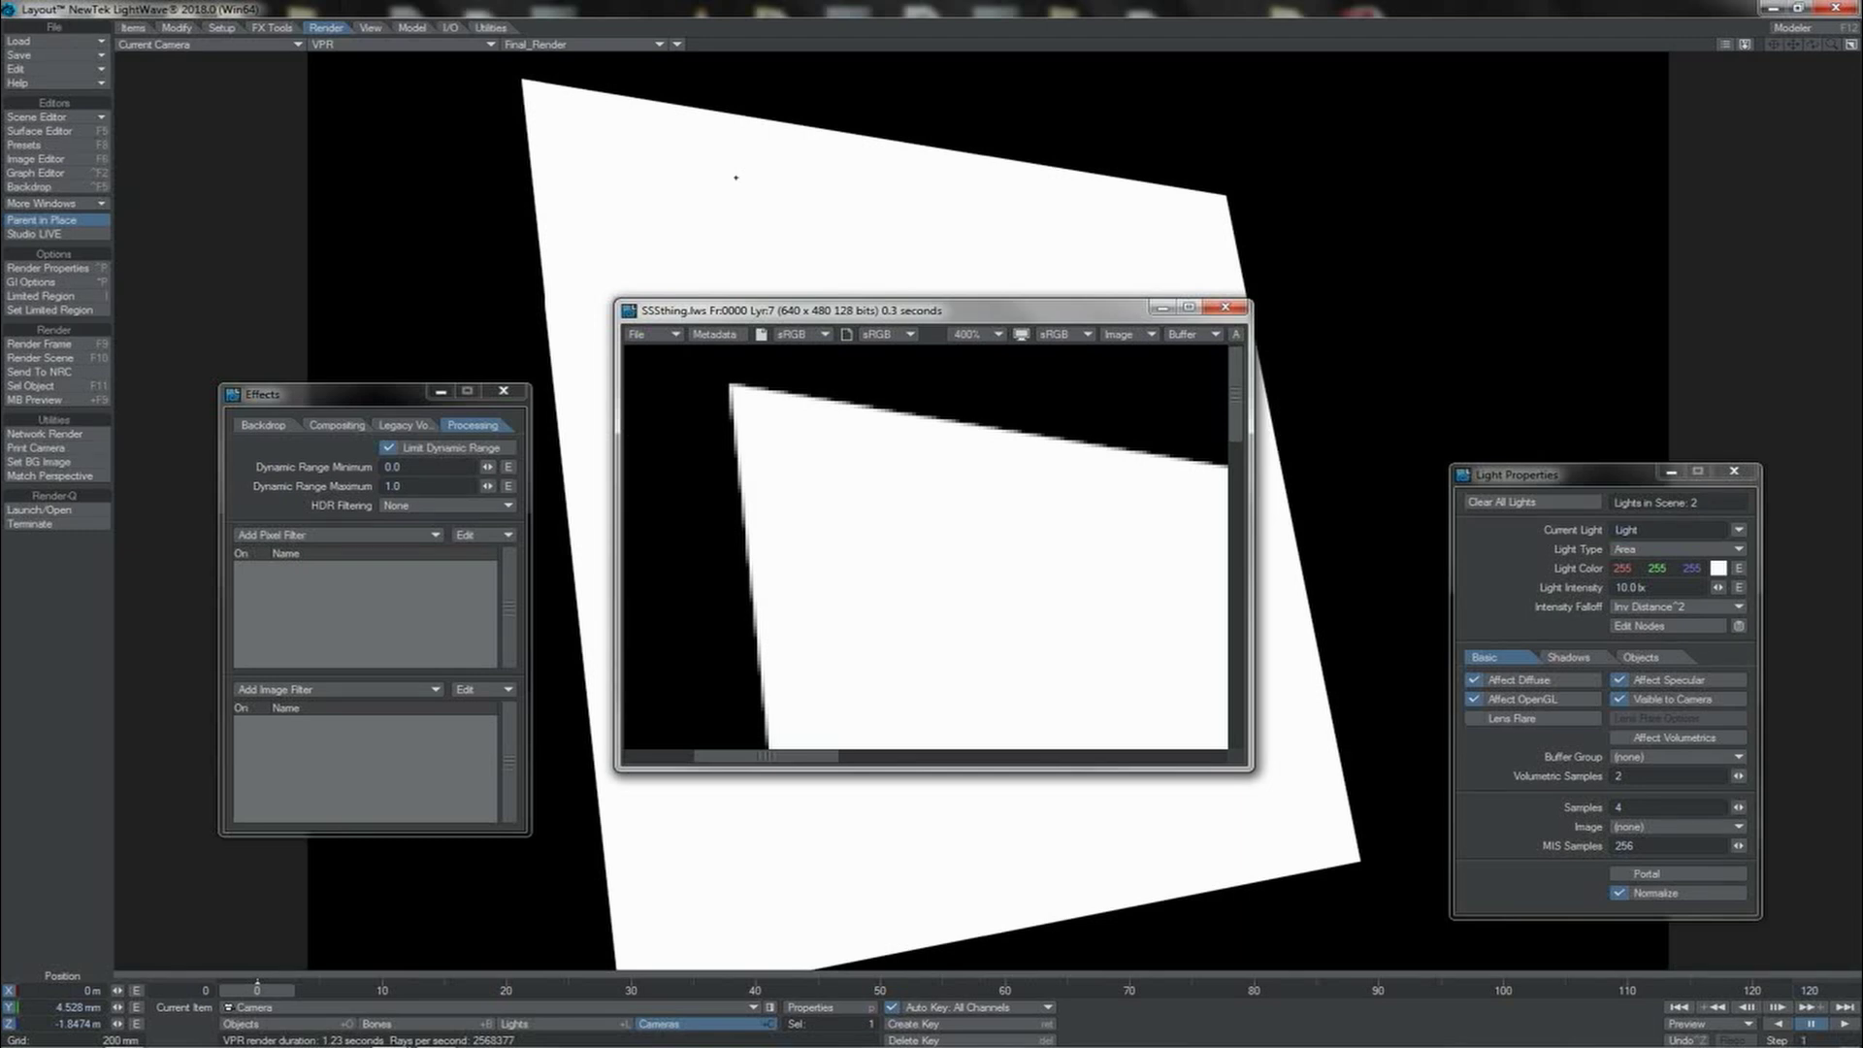
Uncheck Limit Dynamic Range in the Processing effects so the 0.0–1.0 clamp no longer applies.
click(803, 162)
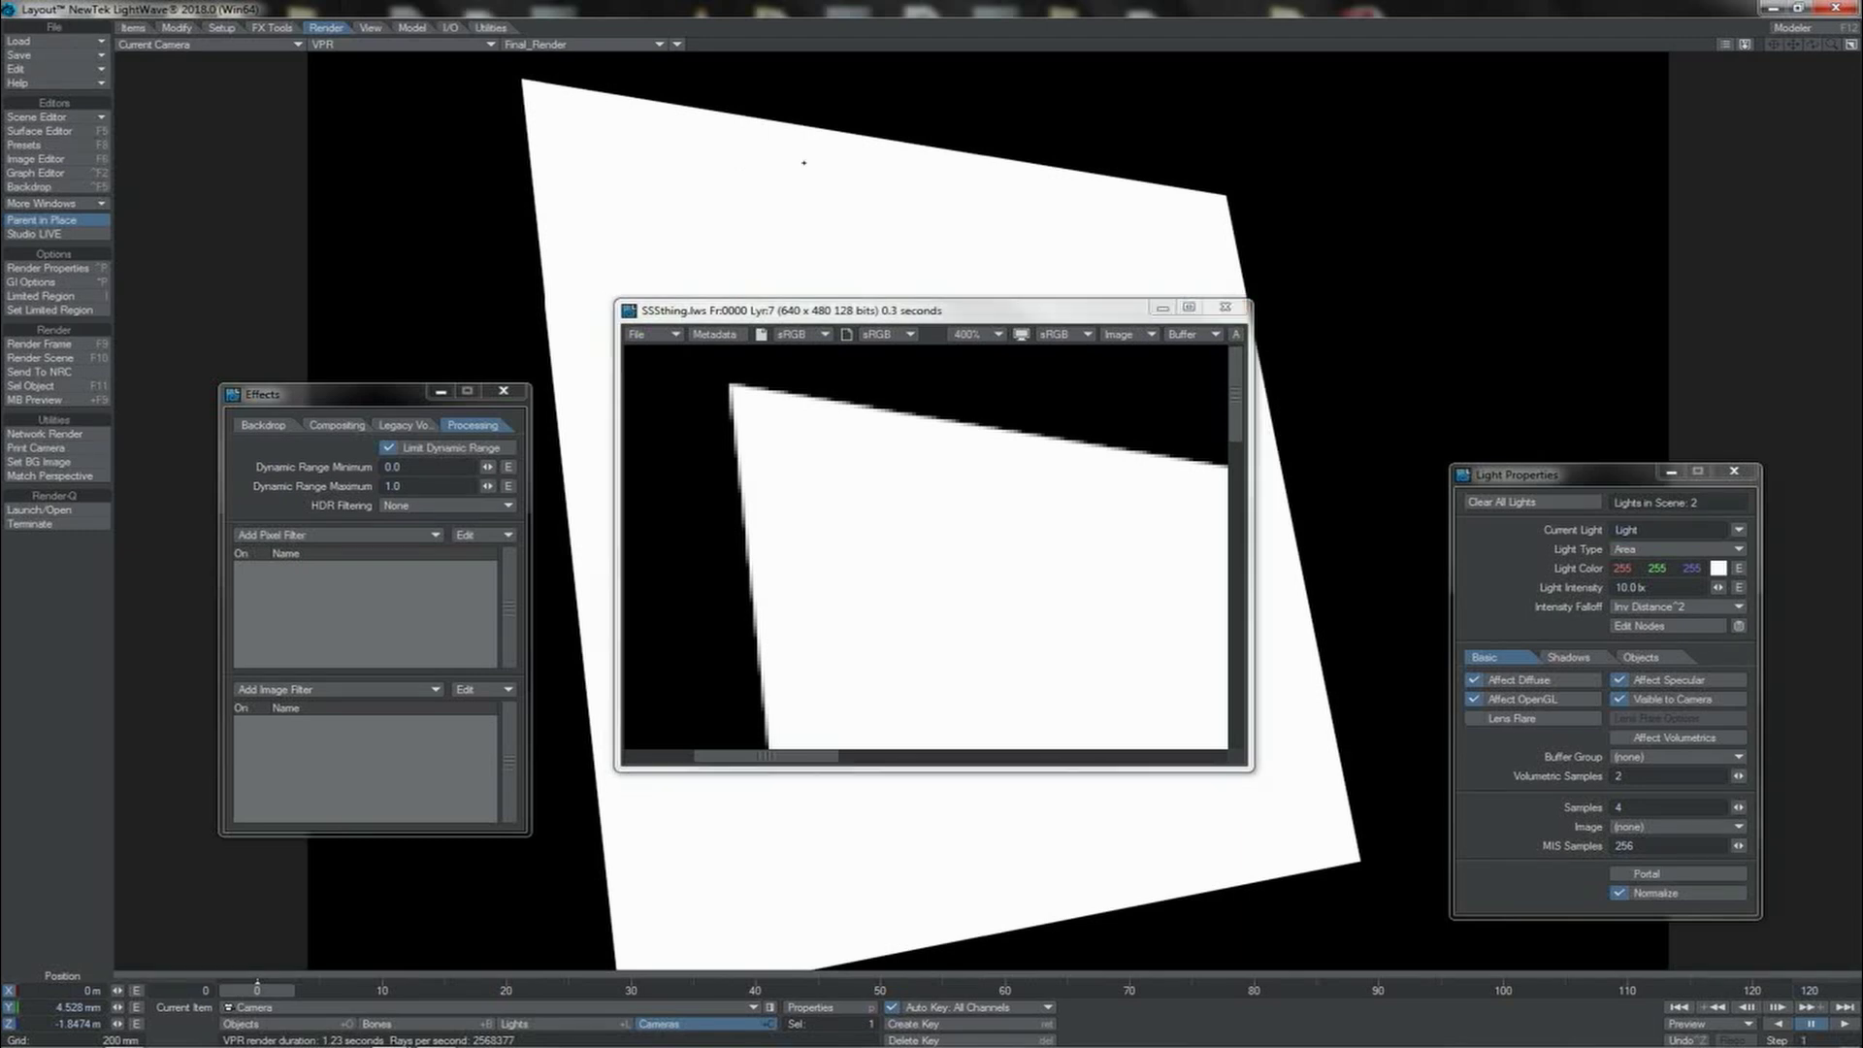
click(434, 453)
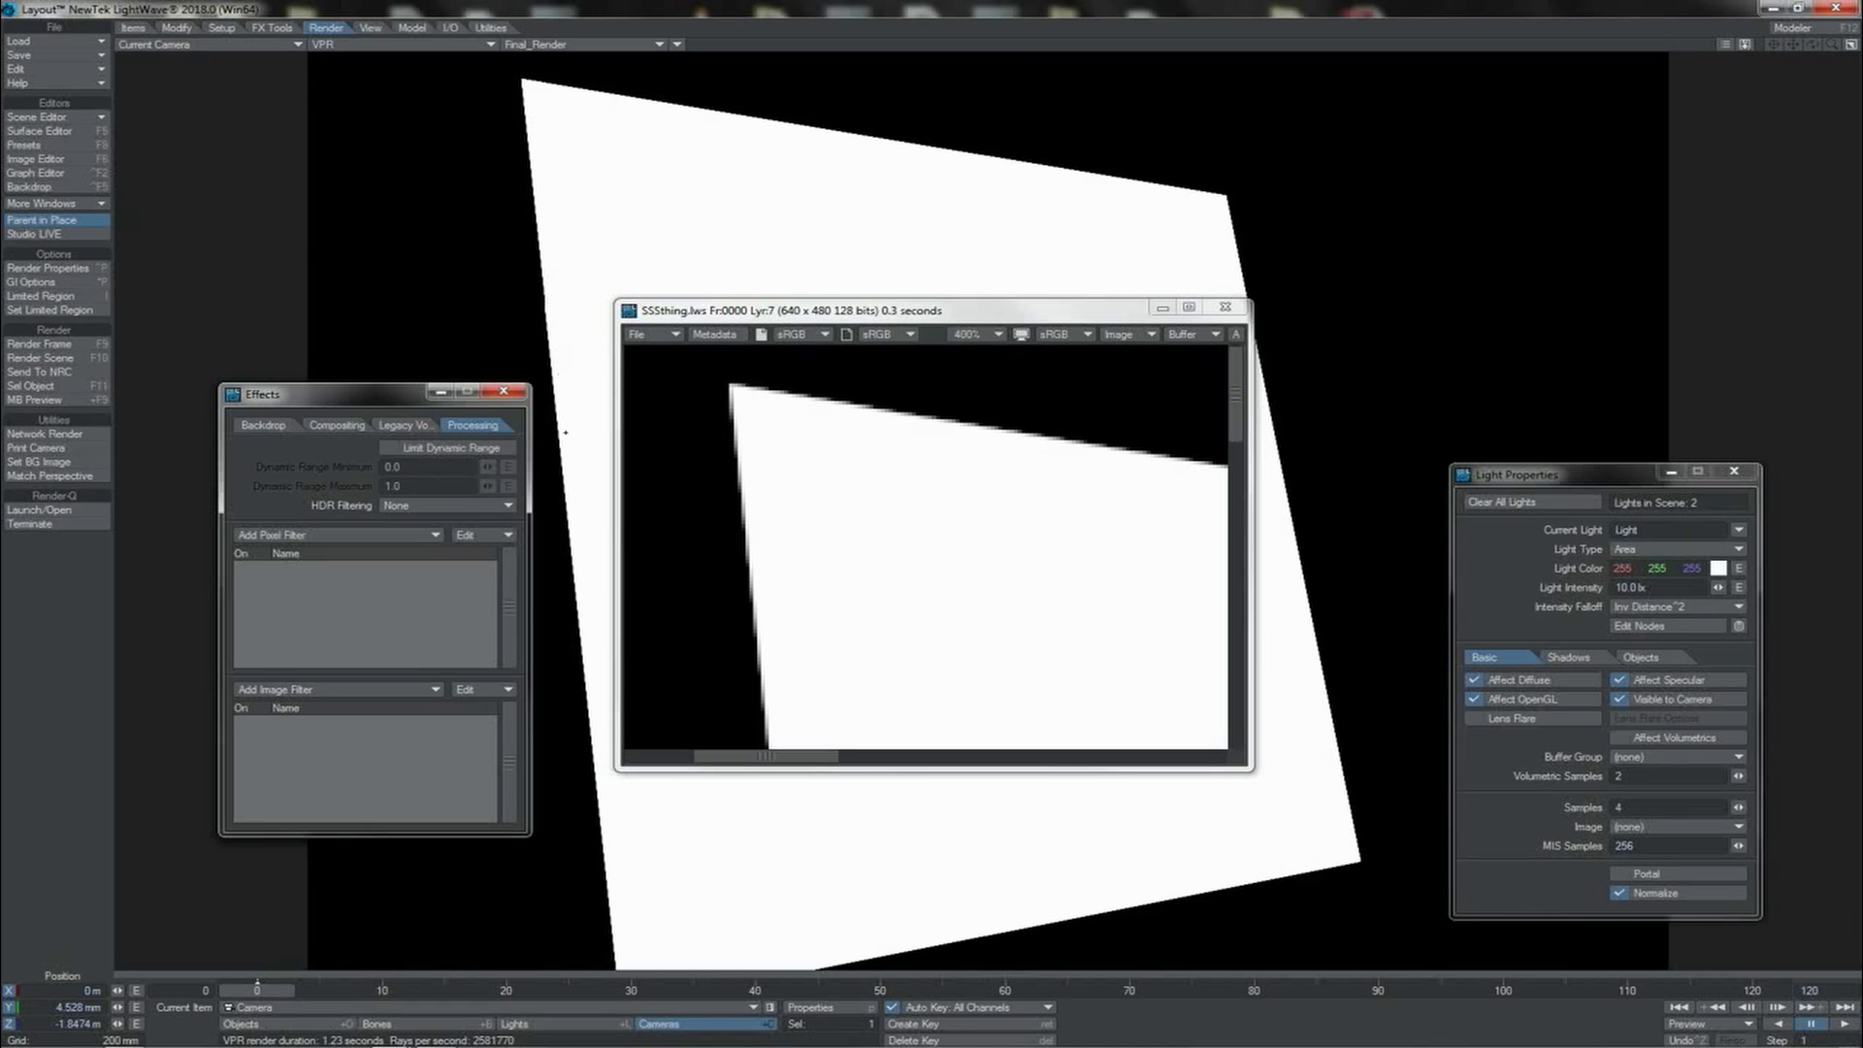
click(124, 1034)
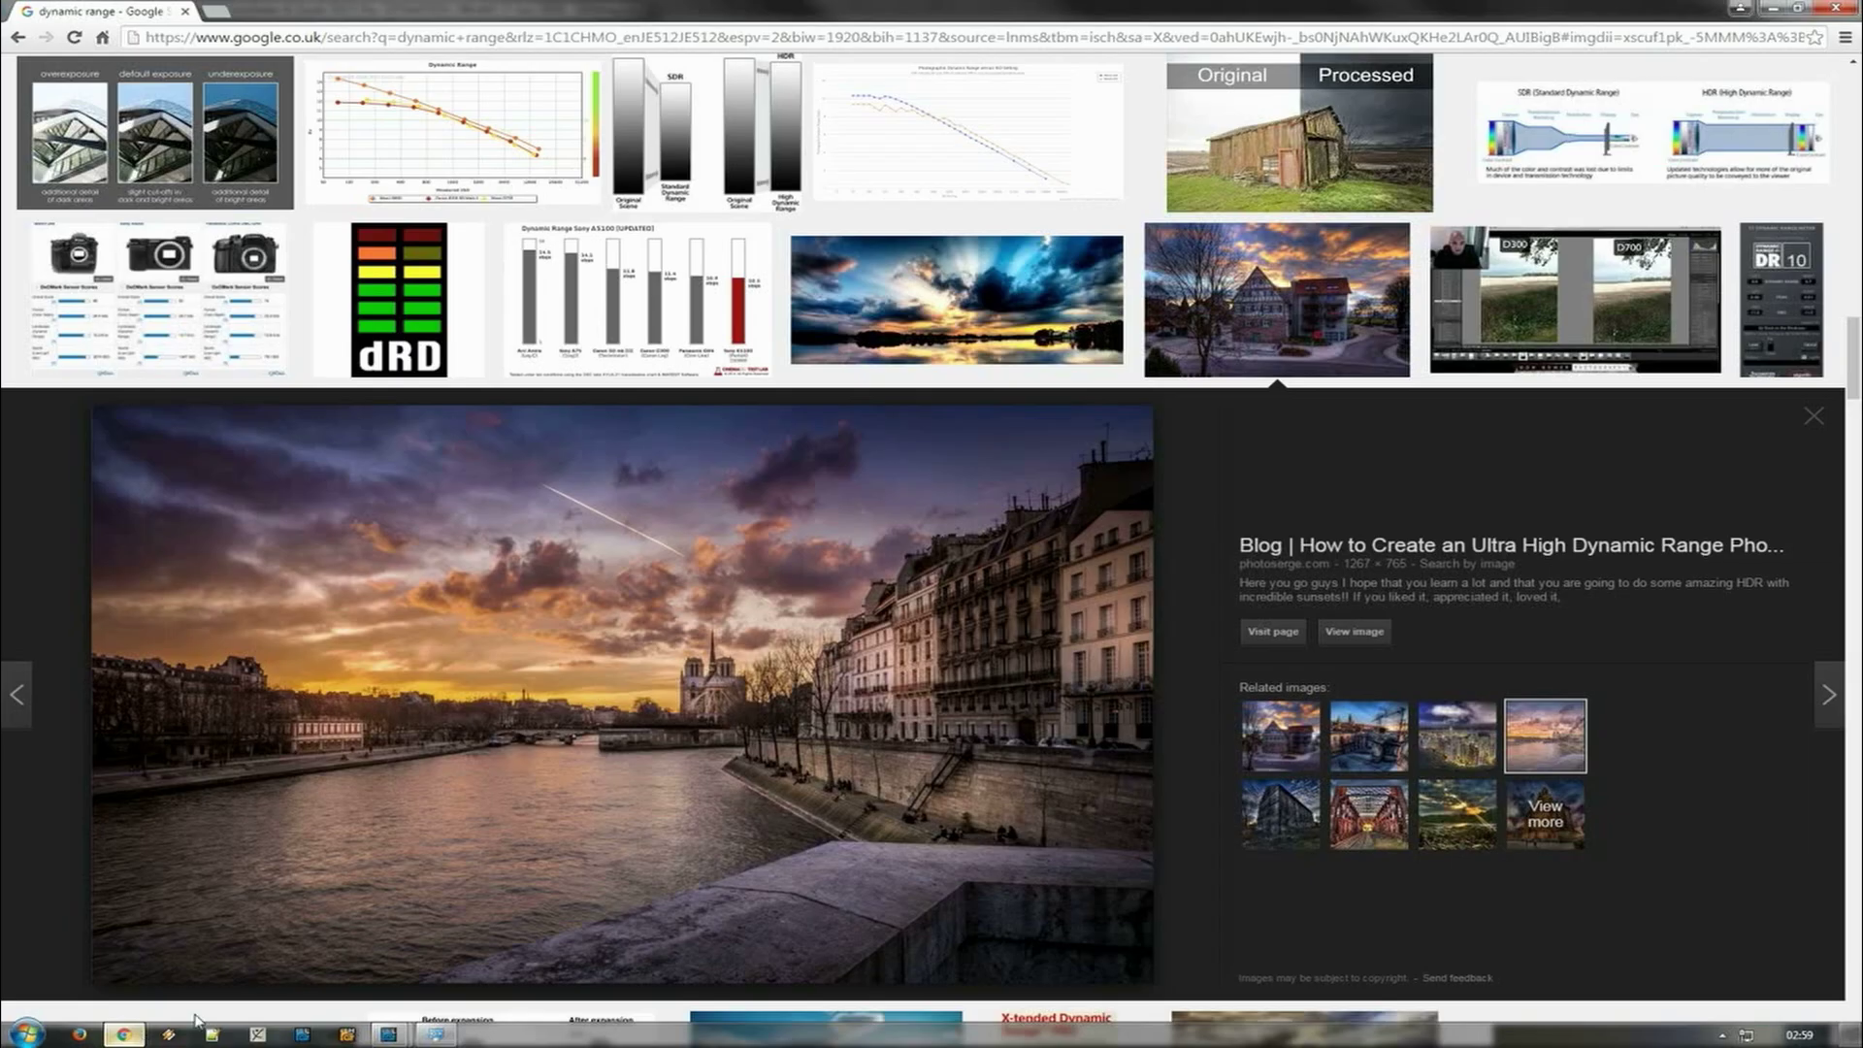